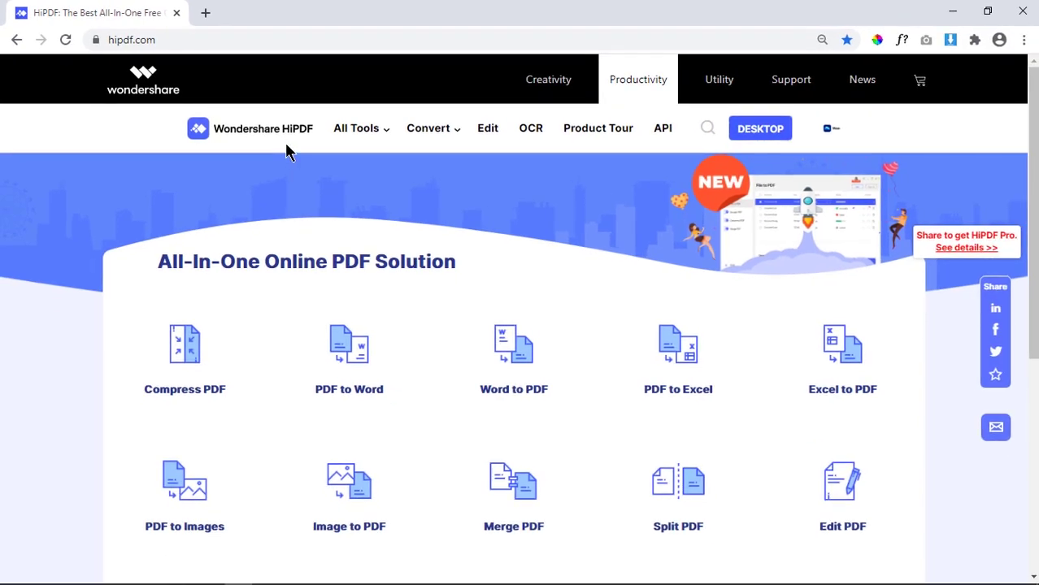
{"action": "left_click", "coordinate": [351, 130]}
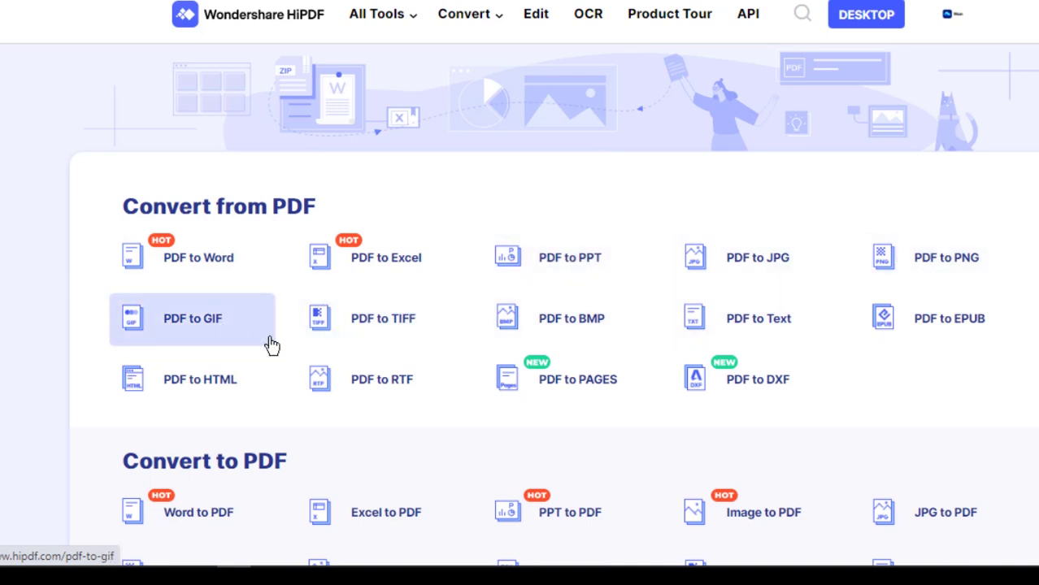
{"action": "scroll", "coordinate": [593, 341], "scroll_direction": "down", "scroll_amount": 3}
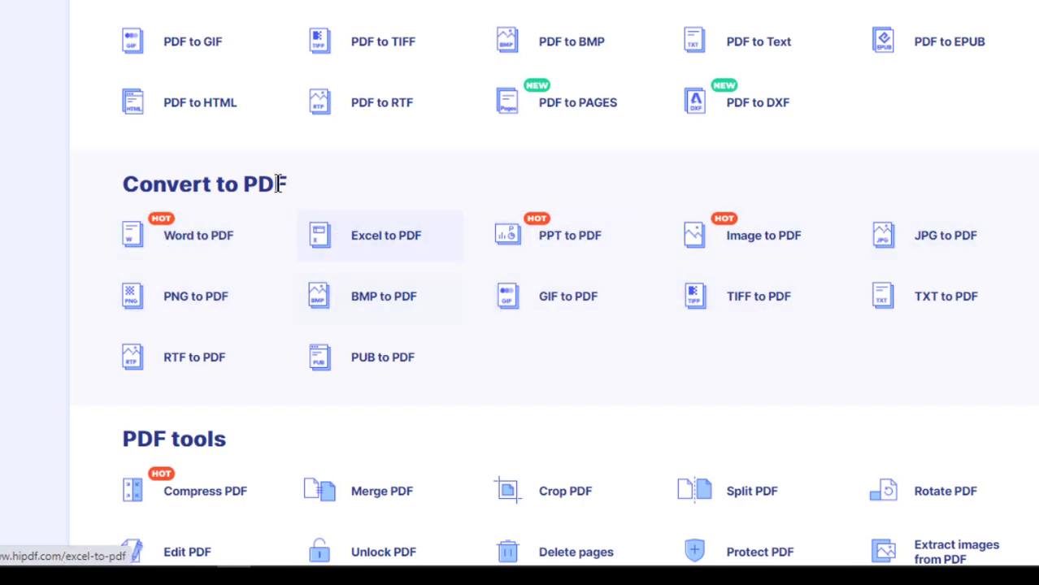
{"action": "scroll", "coordinate": [256, 175], "scroll_direction": "down", "scroll_amount": 3}
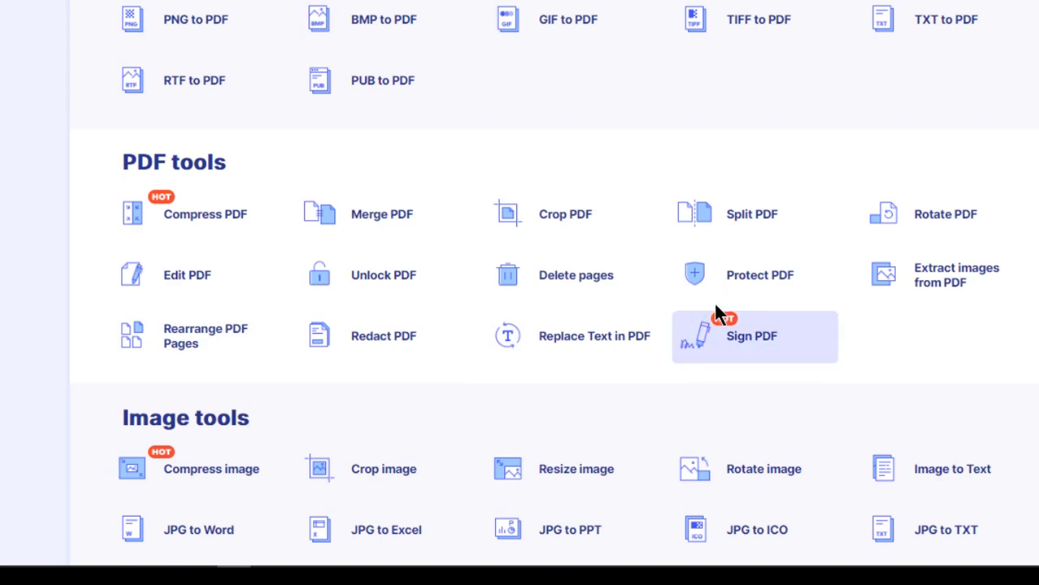
{"action": "scroll", "coordinate": [630, 402], "scroll_direction": "up", "scroll_amount": 2}
{"action": "scroll", "coordinate": [618, 407], "scroll_direction": "up", "scroll_amount": 3}
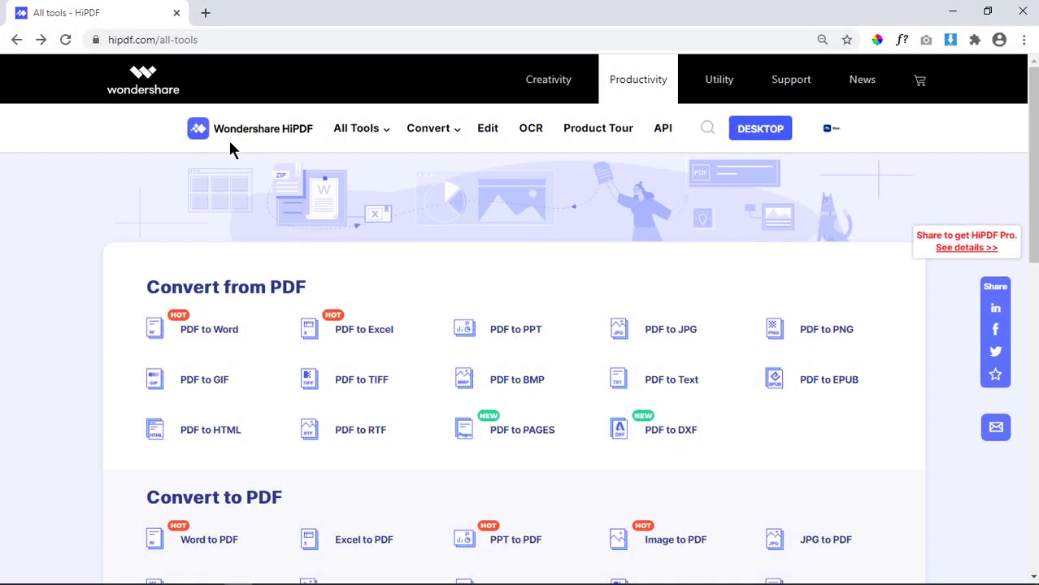
Convert Example.pdf with HiPDF's PDF to PPT tool and open the downloaded Example.pptx.
{"action": "left_click", "coordinate": [507, 341]}
{"action": "scroll", "coordinate": [571, 402], "scroll_direction": "down", "scroll_amount": 2}
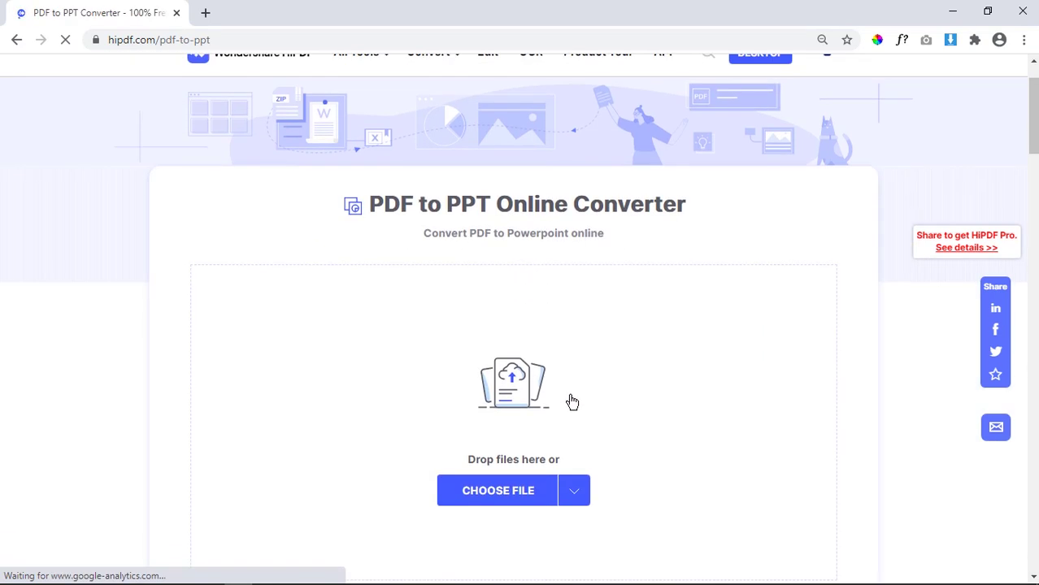
{"action": "left_click", "coordinate": [512, 492]}
{"action": "left_click", "coordinate": [209, 204]}
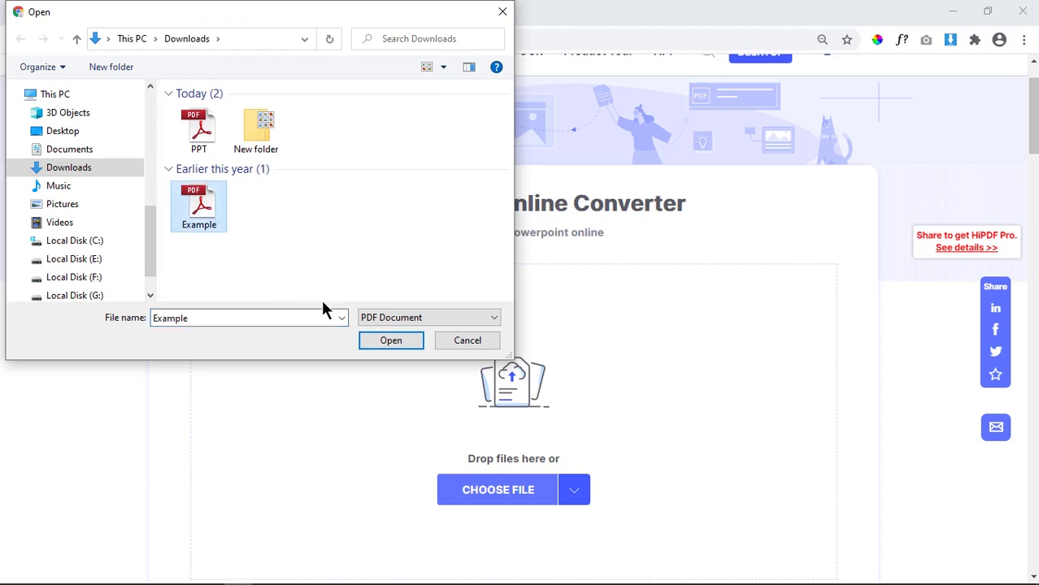
{"action": "left_click", "coordinate": [394, 340]}
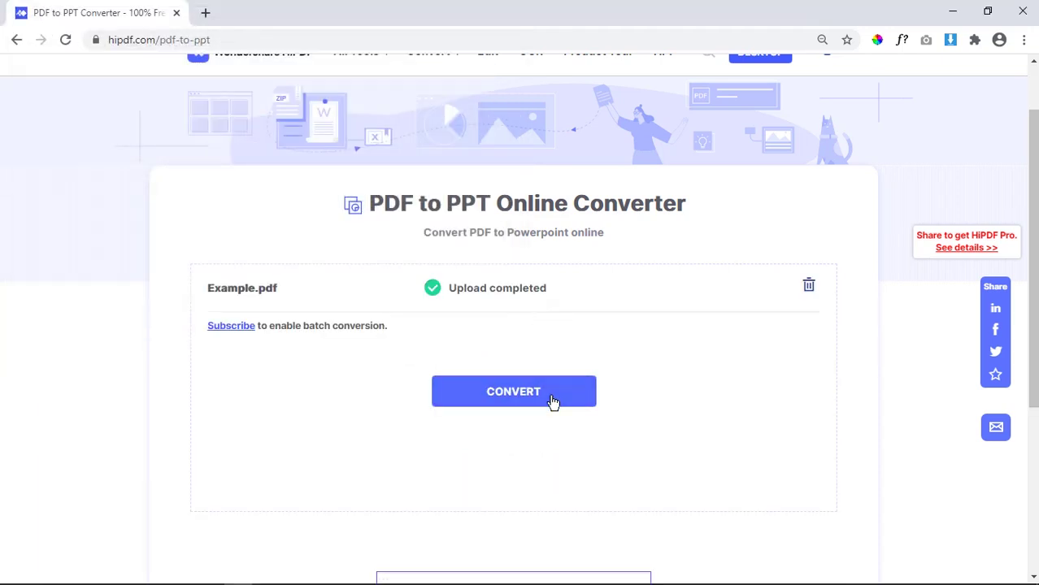
{"action": "left_click", "coordinate": [538, 401]}
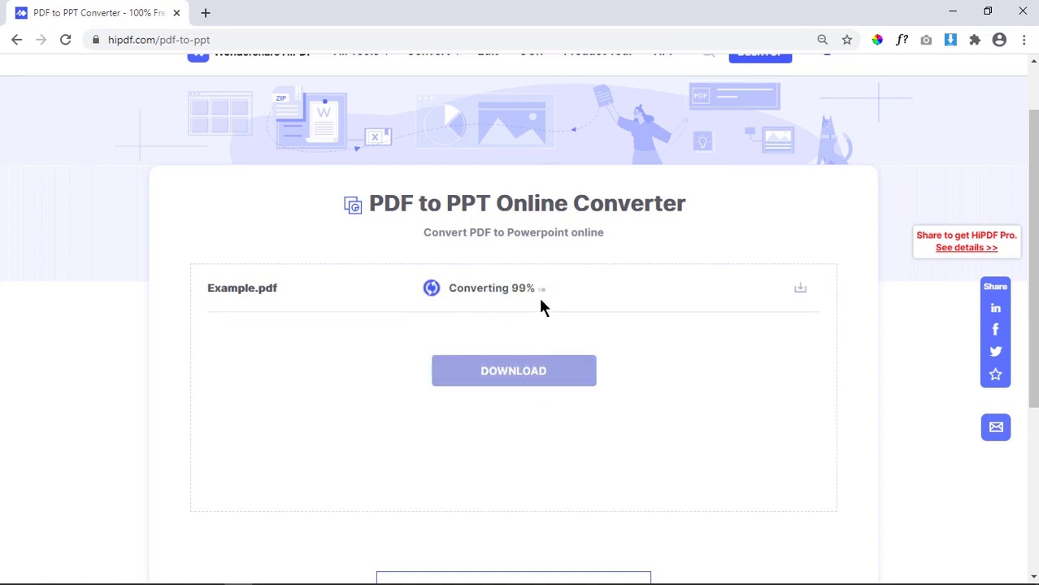
{"action": "left_click", "coordinate": [482, 376]}
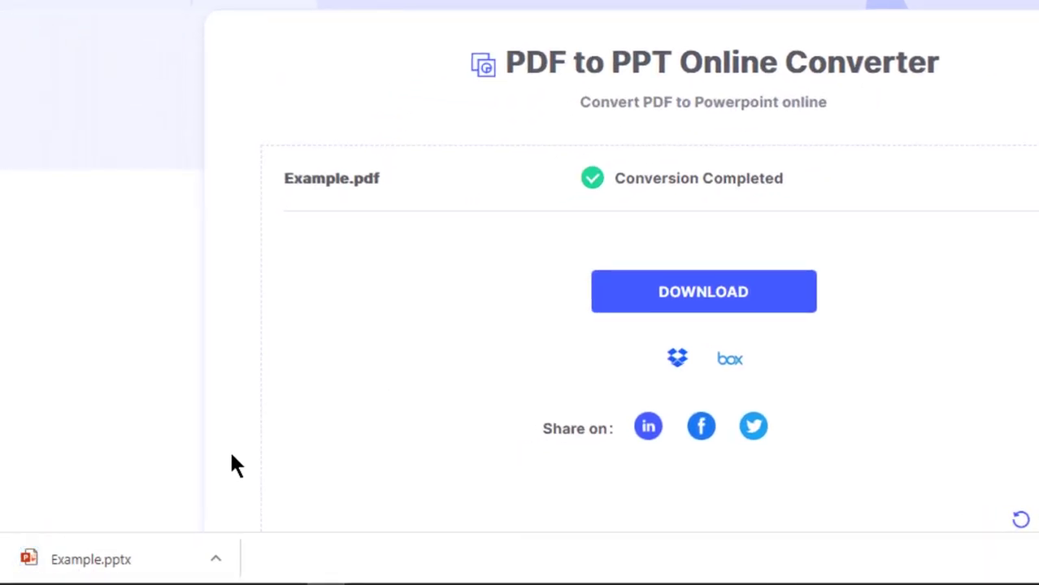
{"action": "left_click", "coordinate": [81, 570]}
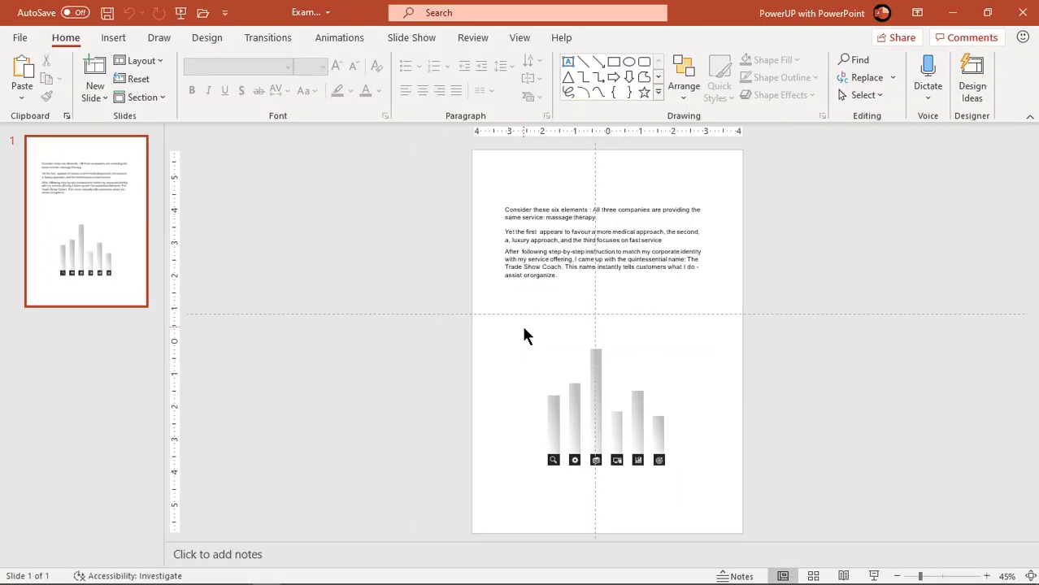
Delete the slide's opening sentence and replace the following text with 'Edit it'.
{"action": "scroll", "coordinate": [634, 337], "scroll_direction": "up", "scroll_amount": 2, "text": "ctrl"}
{"action": "scroll", "coordinate": [667, 340], "scroll_direction": "up", "scroll_amount": 2, "text": "ctrl"}
{"action": "left_click_drag", "start_coordinate": [485, 248], "coordinate": [590, 271]}
{"action": "key", "text": "Delete"}
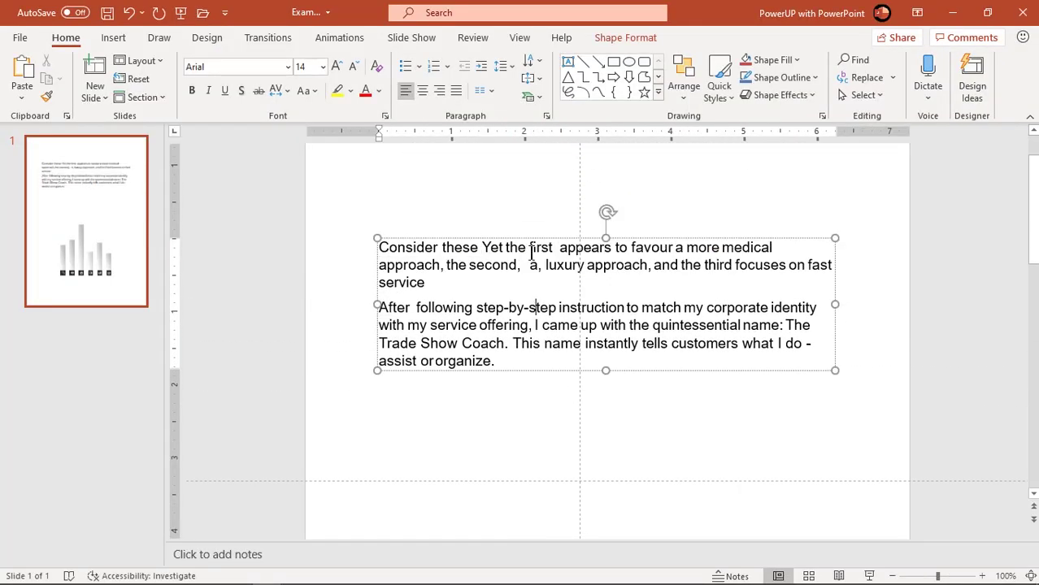
{"action": "left_click_drag", "start_coordinate": [482, 248], "coordinate": [561, 307]}
{"action": "type", "text": "Edit it"}
{"action": "key", "text": "Return"}
{"action": "left_click", "coordinate": [531, 360]}
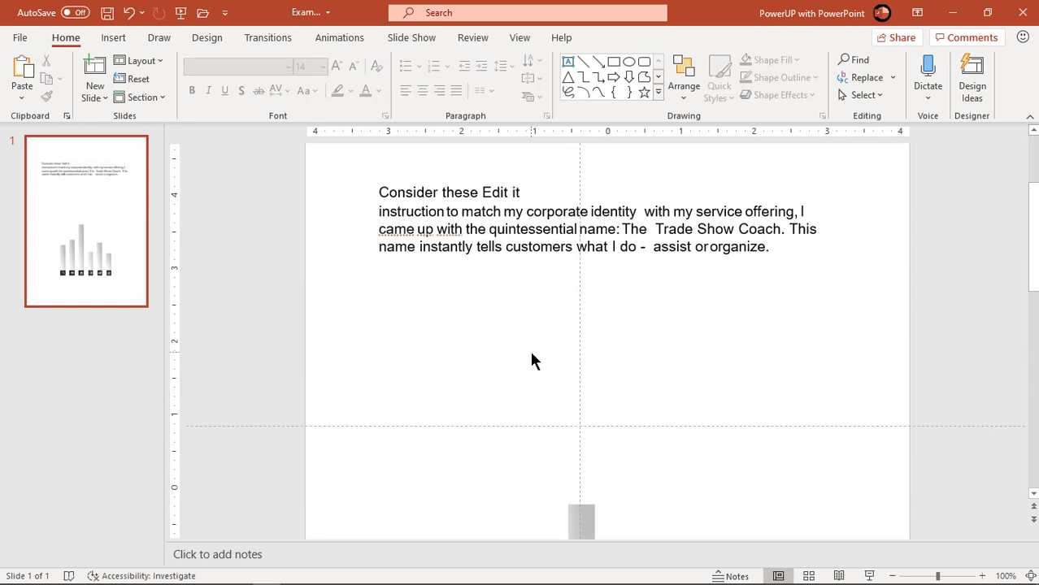
Drag the chart's bars, moving the gear bar up beside the others.
{"action": "scroll", "coordinate": [531, 360], "scroll_direction": "down", "scroll_amount": 4}
{"action": "scroll", "coordinate": [532, 349], "scroll_direction": "down", "scroll_amount": 1}
{"action": "left_click_drag", "start_coordinate": [586, 349], "coordinate": [387, 349]}
{"action": "left_click_drag", "start_coordinate": [528, 378], "coordinate": [630, 279]}
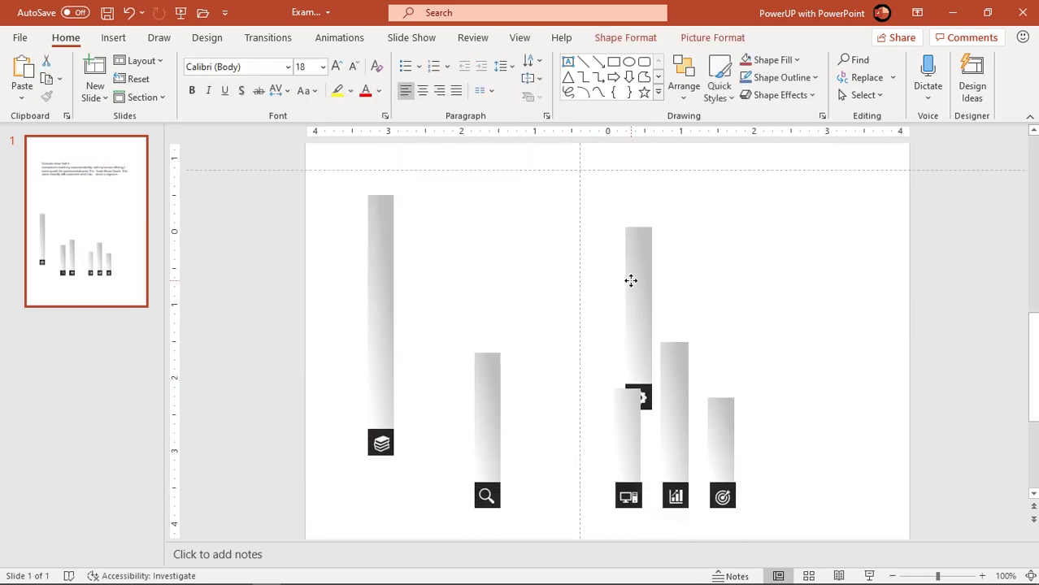
Ungroup the chart's search bar from its icon and move both pieces apart.
{"action": "left_click", "coordinate": [493, 406]}
{"action": "right_click", "coordinate": [493, 407]}
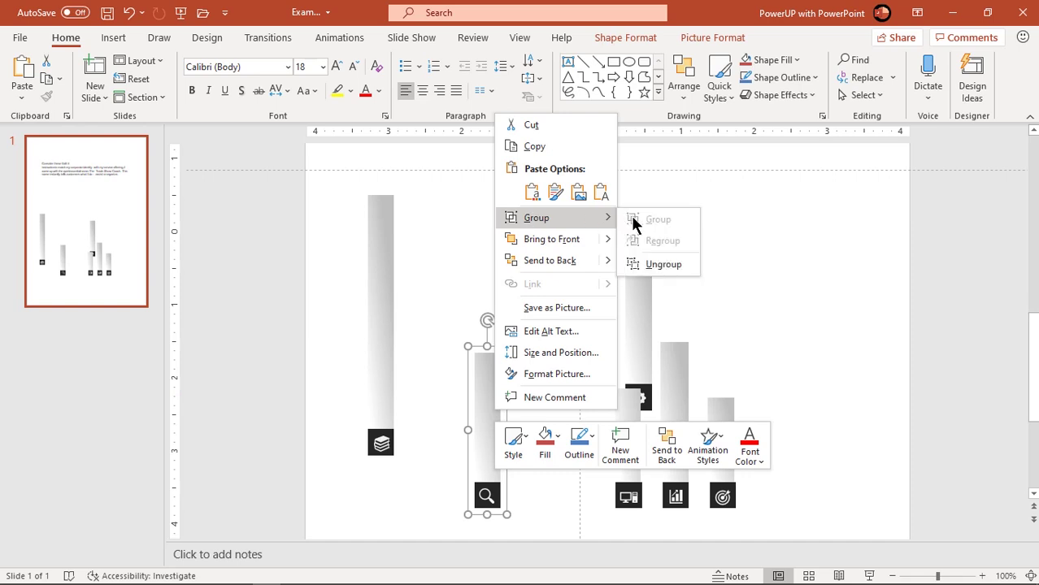
{"action": "left_click", "coordinate": [656, 269]}
{"action": "left_click", "coordinate": [547, 372]}
{"action": "left_click_drag", "start_coordinate": [495, 395], "coordinate": [523, 335]}
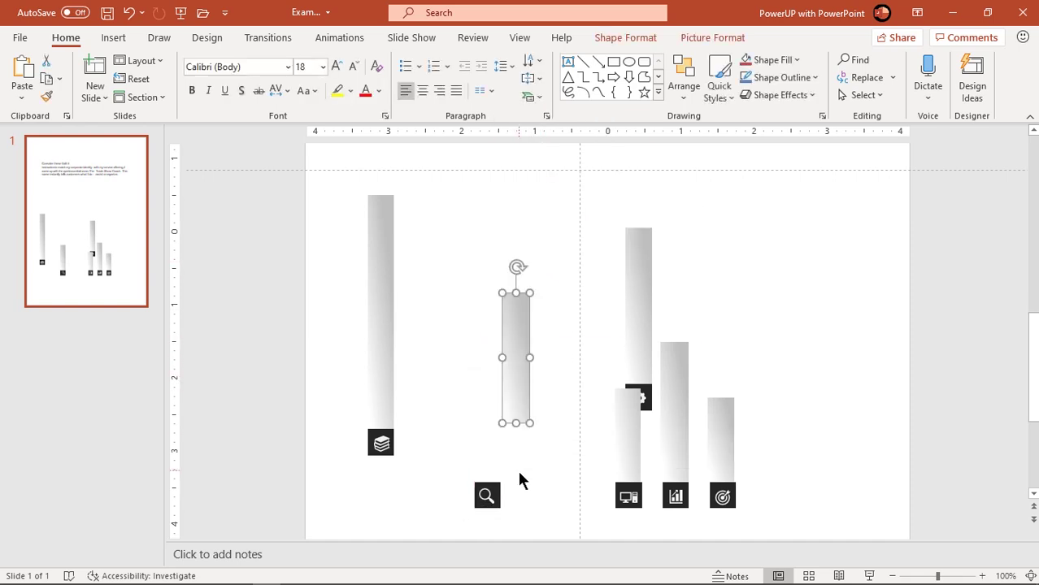
{"action": "left_click_drag", "start_coordinate": [499, 493], "coordinate": [561, 475]}
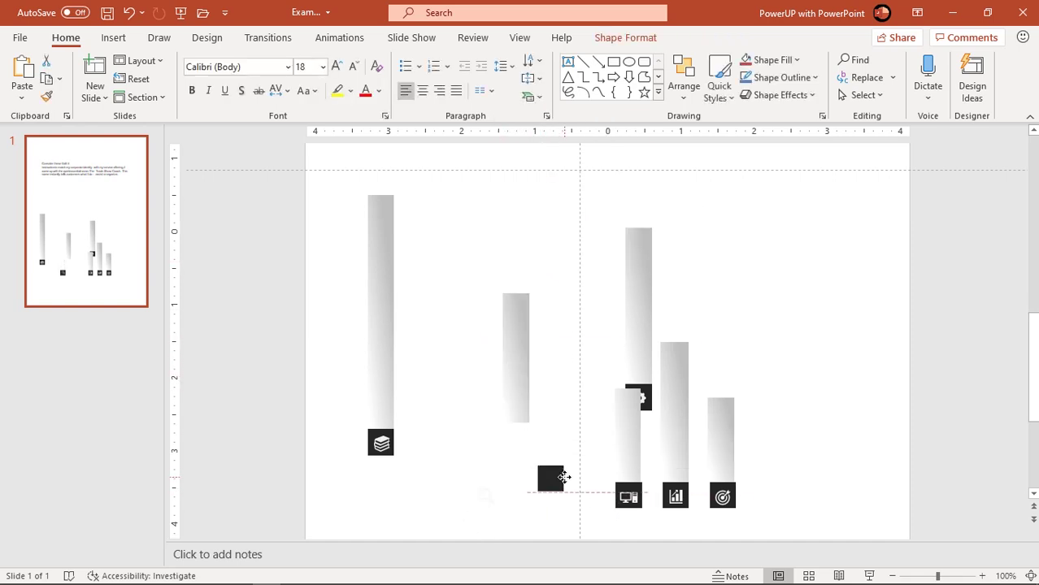
{"action": "left_click", "coordinate": [562, 423]}
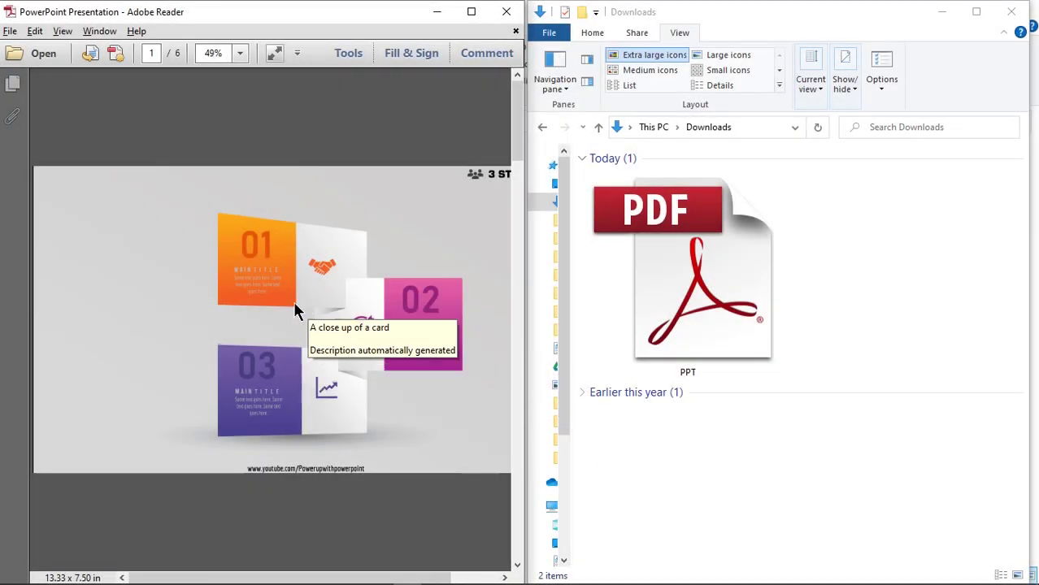
Page through the presentation PDF to slide 6, then select the PPT file in Downloads.
{"action": "scroll", "coordinate": [294, 333], "scroll_direction": "down", "scroll_amount": 1}
{"action": "scroll", "coordinate": [294, 333], "scroll_direction": "down", "scroll_amount": 1}
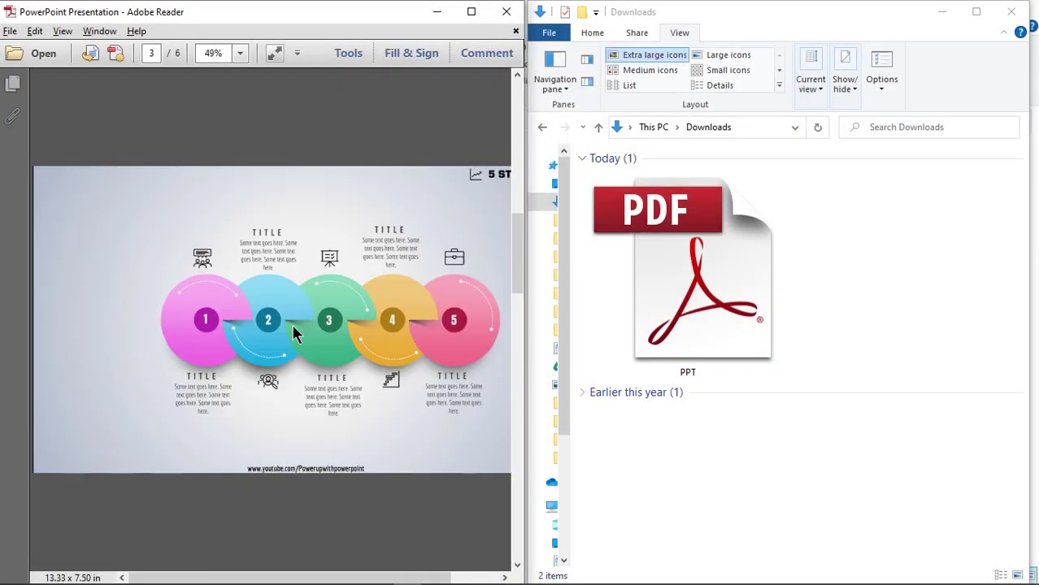
{"action": "scroll", "coordinate": [293, 333], "scroll_direction": "down", "scroll_amount": 1}
{"action": "scroll", "coordinate": [294, 333], "scroll_direction": "down", "scroll_amount": 2}
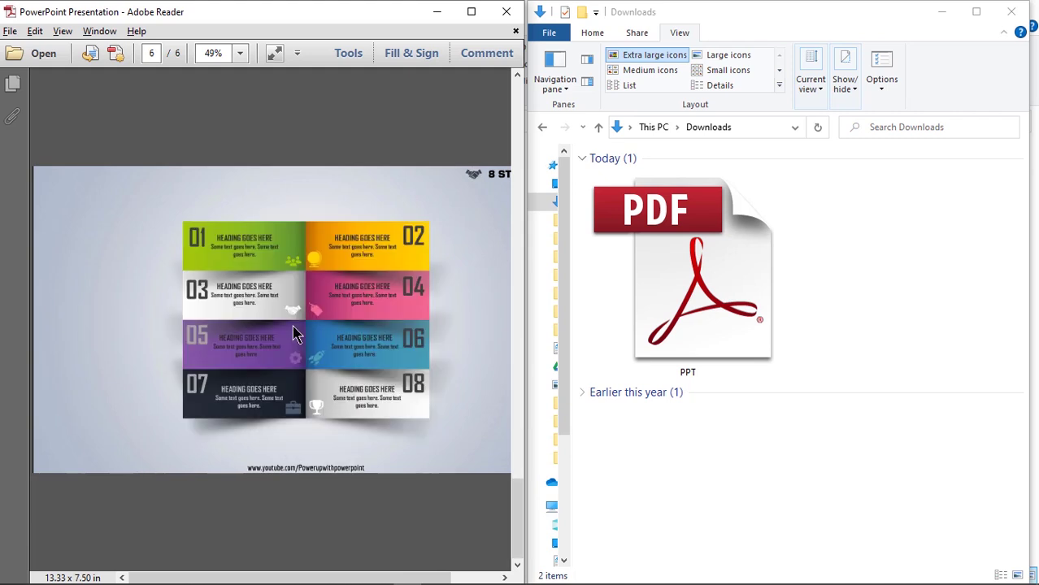
{"action": "left_click", "coordinate": [687, 329]}
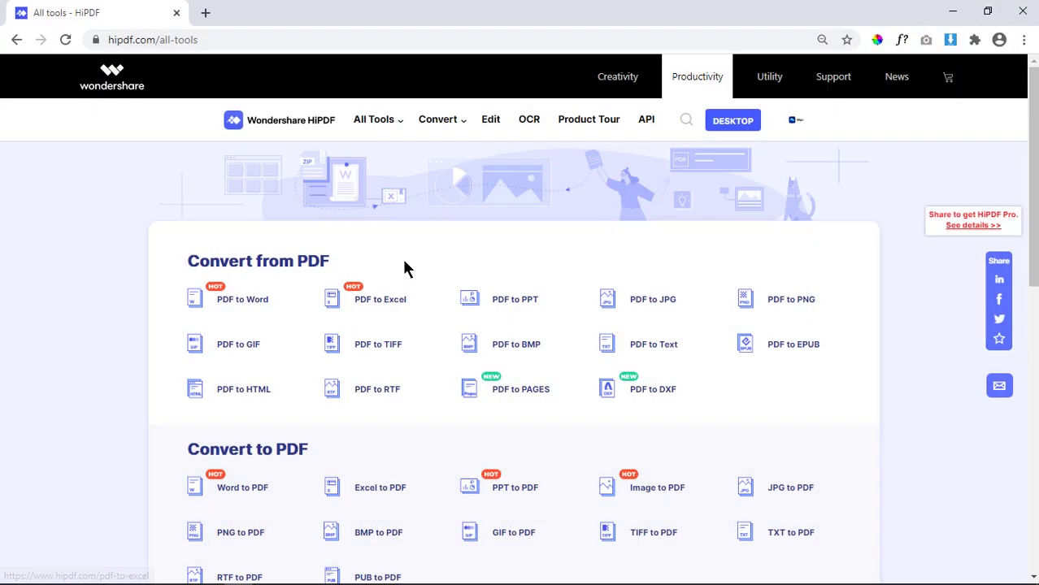
Compress PPT.pdf at Medium with HiPDF's Compress PDF tool, from 1.55 MB to 485.07 KB.
{"action": "scroll", "coordinate": [404, 261], "scroll_direction": "down", "scroll_amount": 3}
{"action": "scroll", "coordinate": [405, 265], "scroll_direction": "down", "scroll_amount": 3}
{"action": "scroll", "coordinate": [405, 265], "scroll_direction": "down", "scroll_amount": 3}
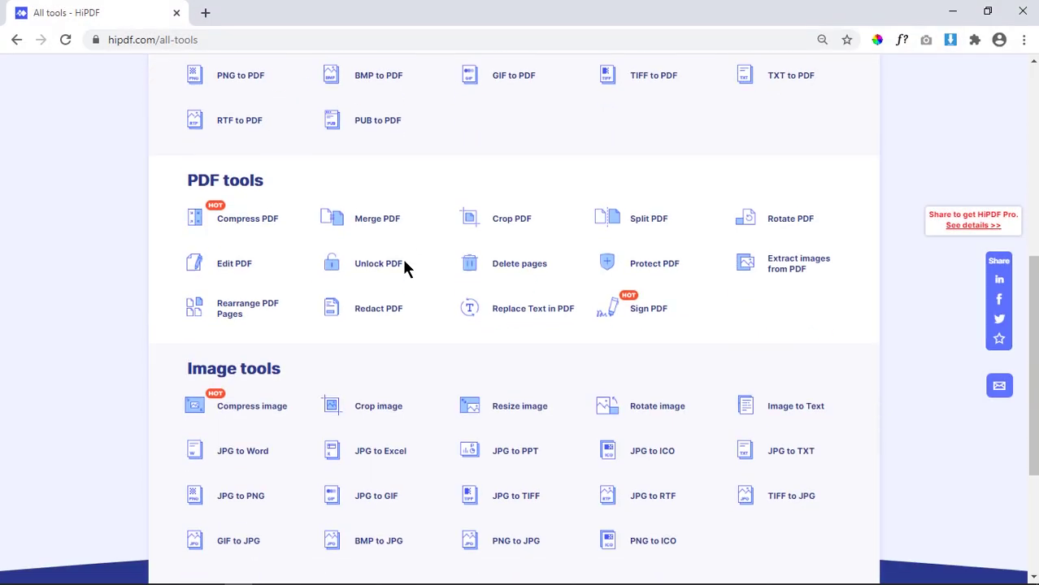
{"action": "left_click", "coordinate": [251, 230]}
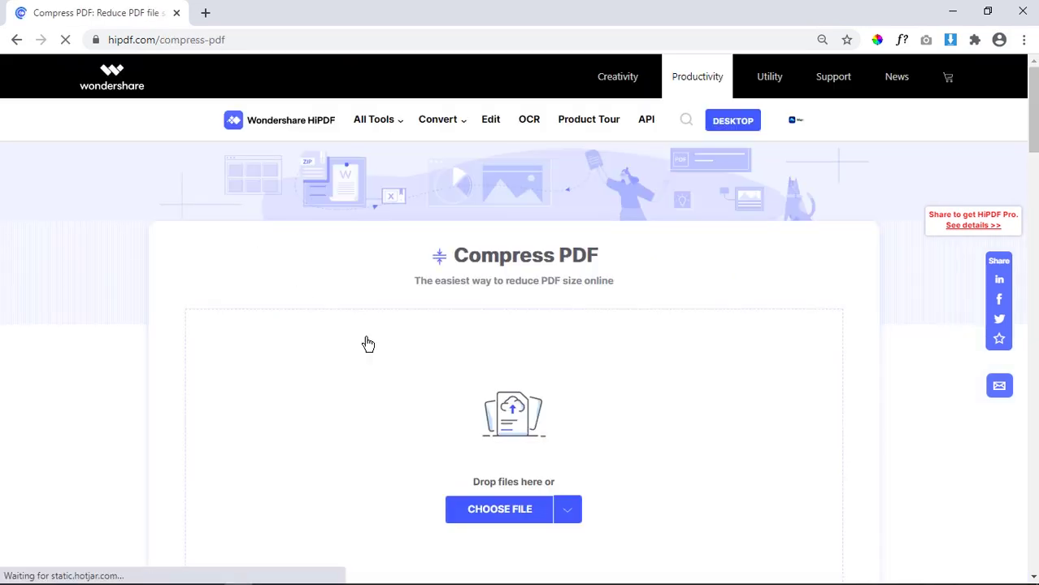
{"action": "left_click", "coordinate": [509, 516]}
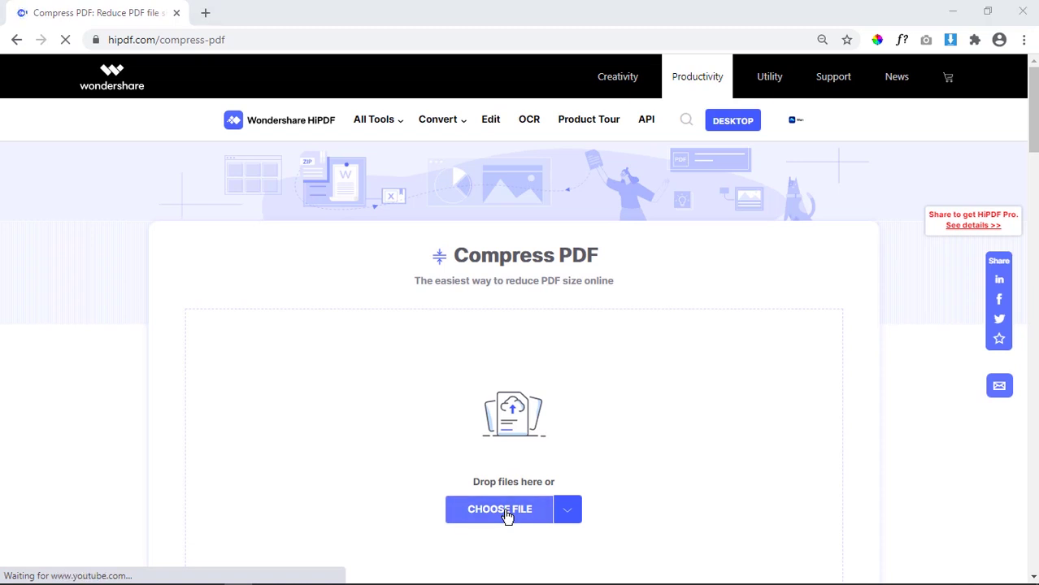
{"action": "double_click", "coordinate": [210, 143]}
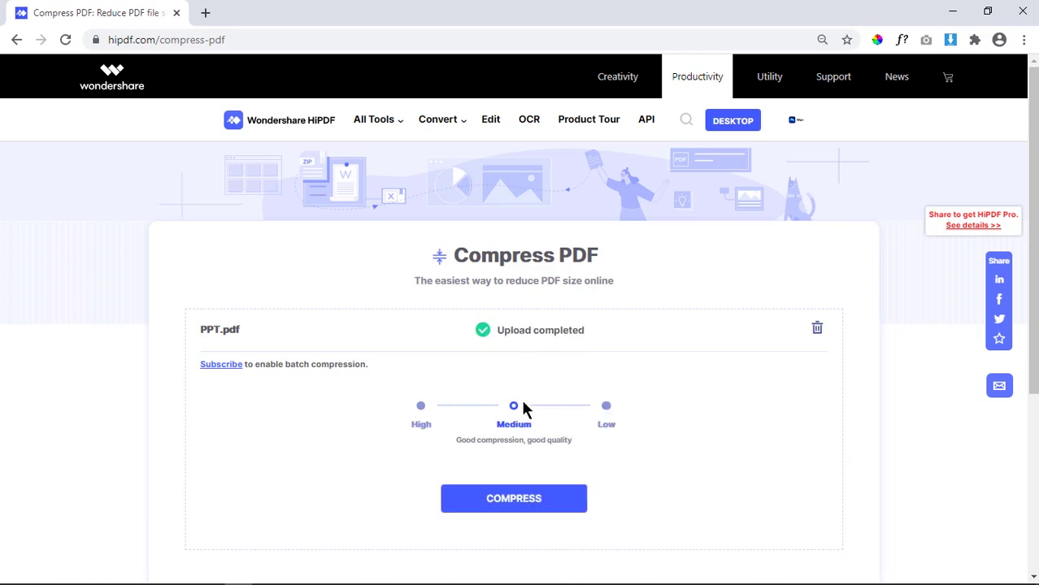
{"action": "left_click", "coordinate": [524, 501]}
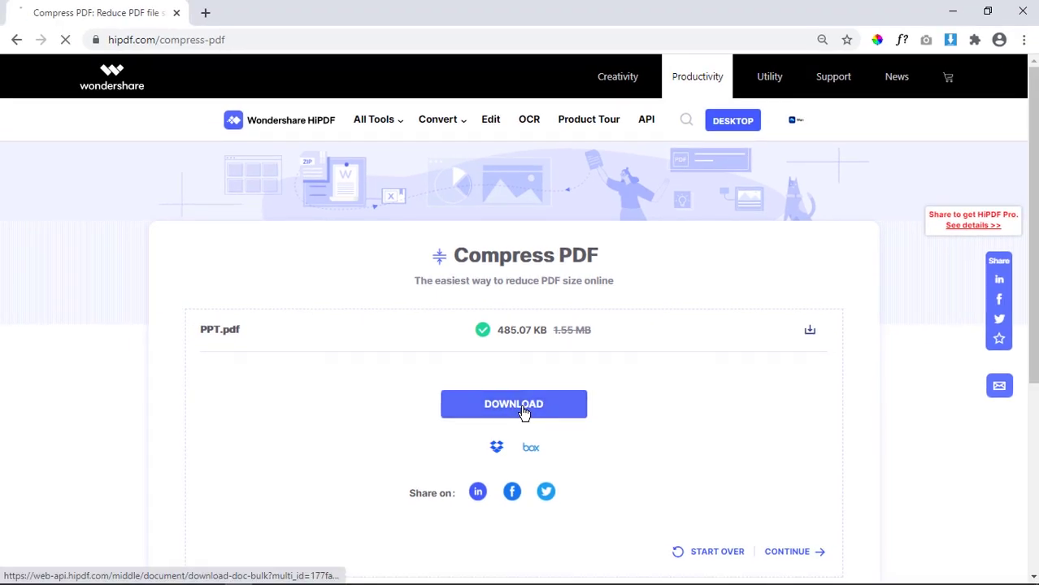
Download PPT_Compressed and open it on the right half beside the original PDF.
{"action": "left_click", "coordinate": [525, 412]}
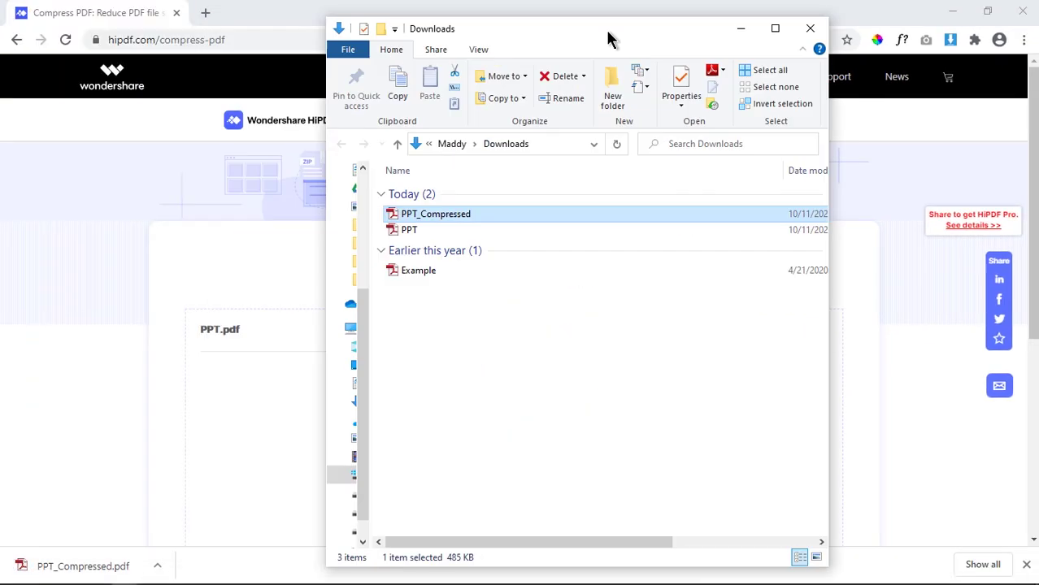
{"action": "left_click_drag", "start_coordinate": [607, 37], "coordinate": [758, 38]}
{"action": "double_click", "coordinate": [577, 234]}
{"action": "left_click_drag", "start_coordinate": [558, 40], "coordinate": [1038, 33]}
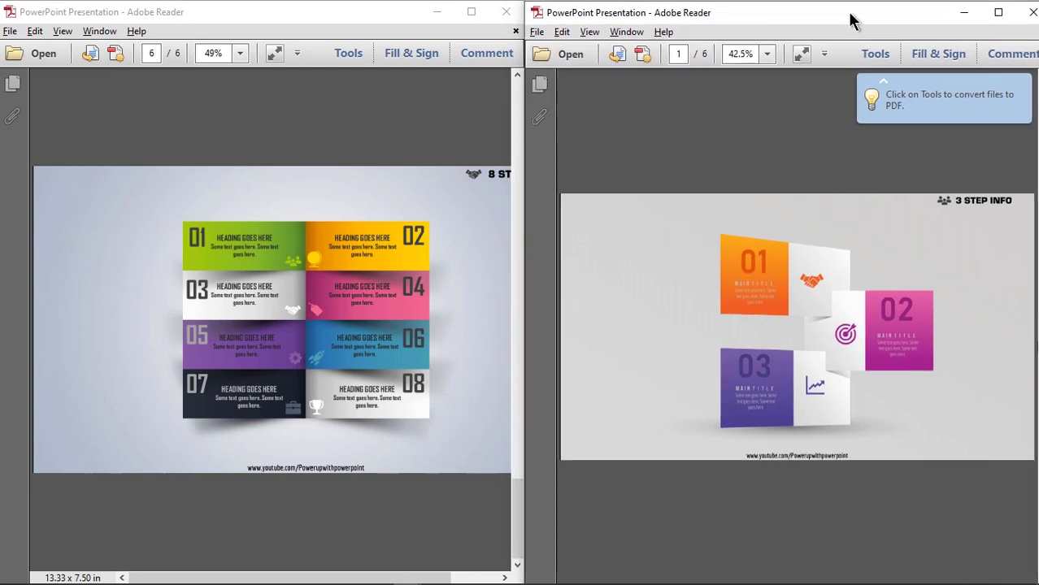
{"action": "scroll", "coordinate": [262, 360], "scroll_direction": "up", "scroll_amount": 10}
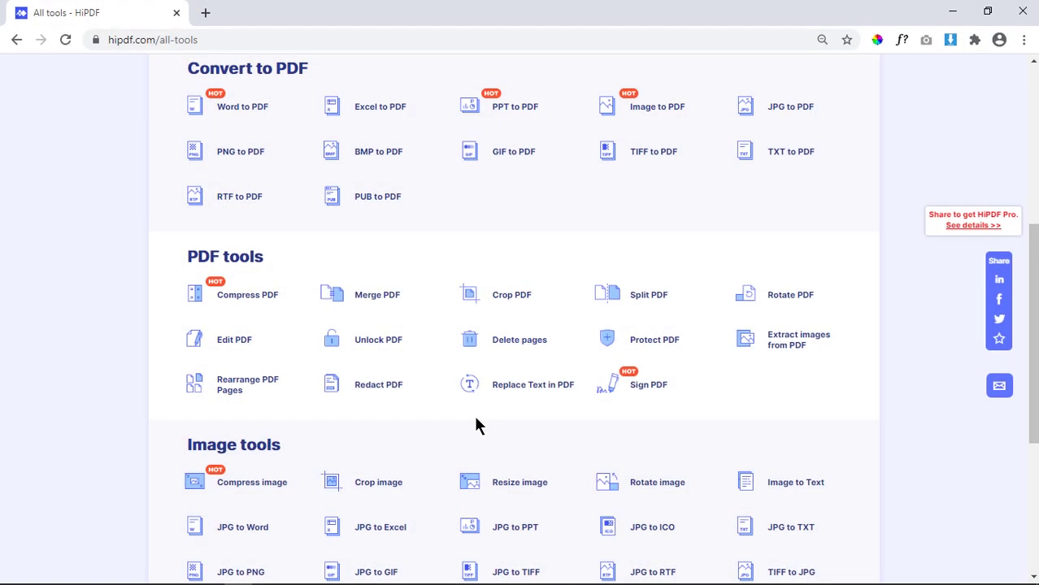
Merge Example.pdf and PPT.pdf with HiPDF's Merge PDF tool.
{"action": "left_click", "coordinate": [384, 305]}
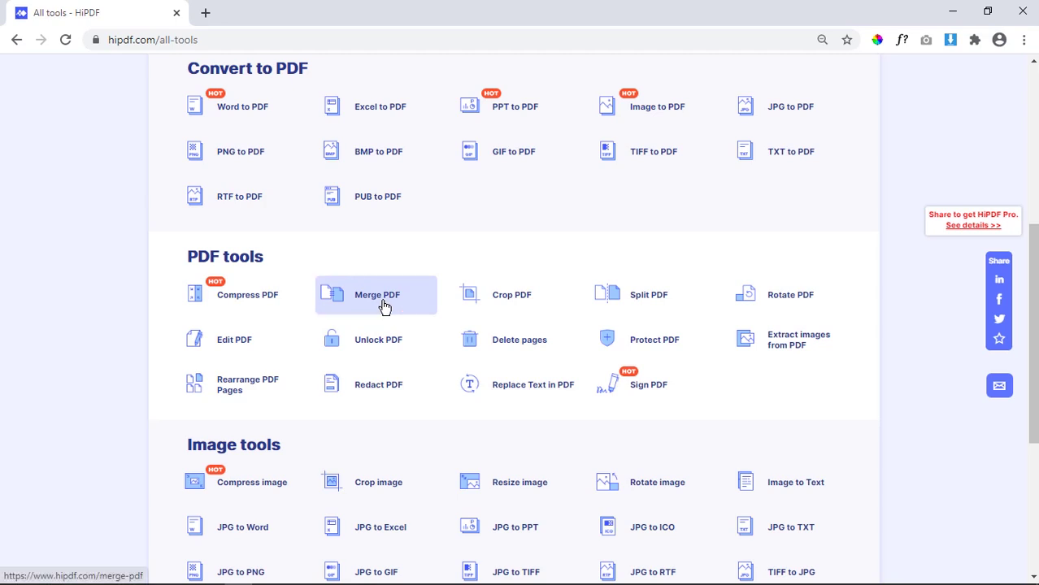
{"action": "left_click", "coordinate": [490, 363]}
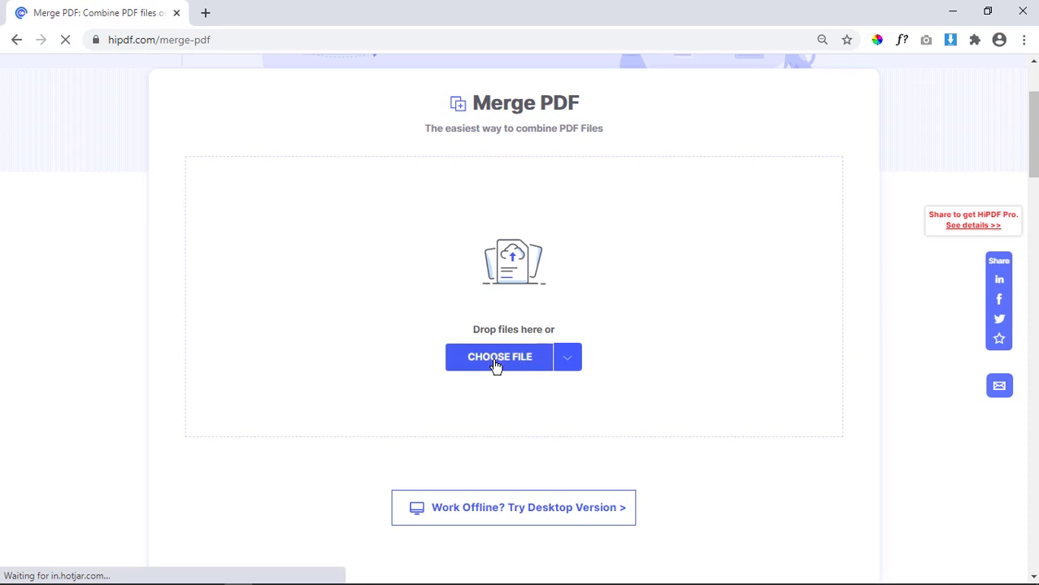
{"action": "left_click", "coordinate": [92, 197]}
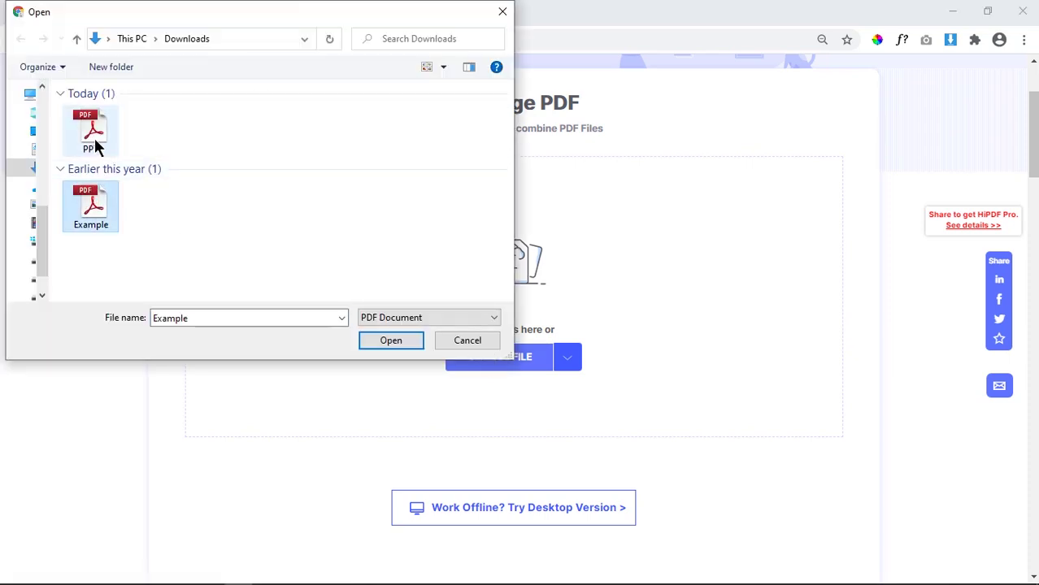
{"action": "left_click", "coordinate": [91, 134], "text": "ctrl"}
{"action": "left_click", "coordinate": [401, 348]}
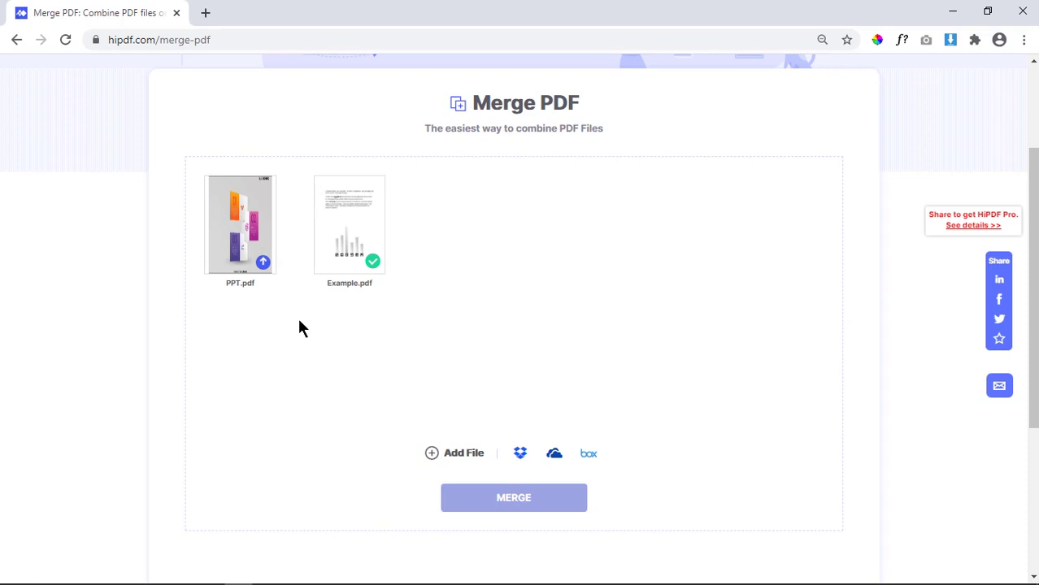
{"action": "left_click", "coordinate": [526, 506]}
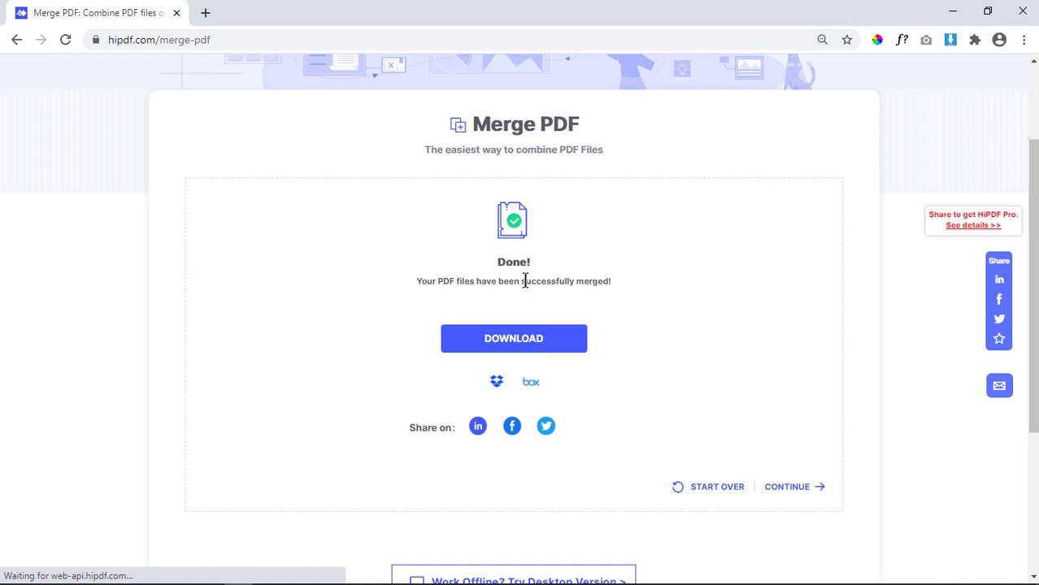
Download merged.pdf, open it from its folder, and scroll through its seven pages.
{"action": "left_click", "coordinate": [528, 345]}
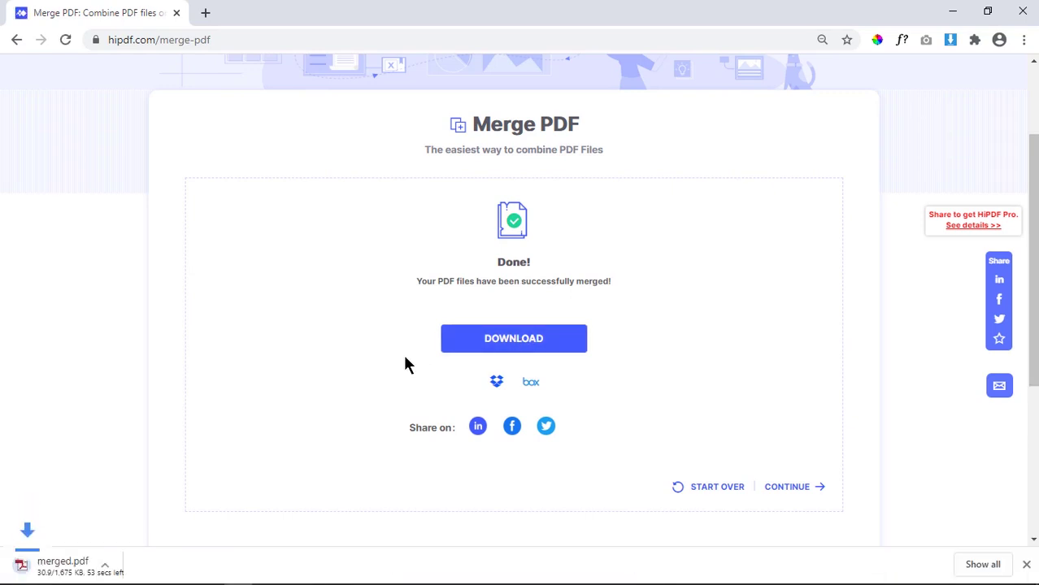
{"action": "left_click", "coordinate": [157, 565]}
{"action": "left_click", "coordinate": [173, 521]}
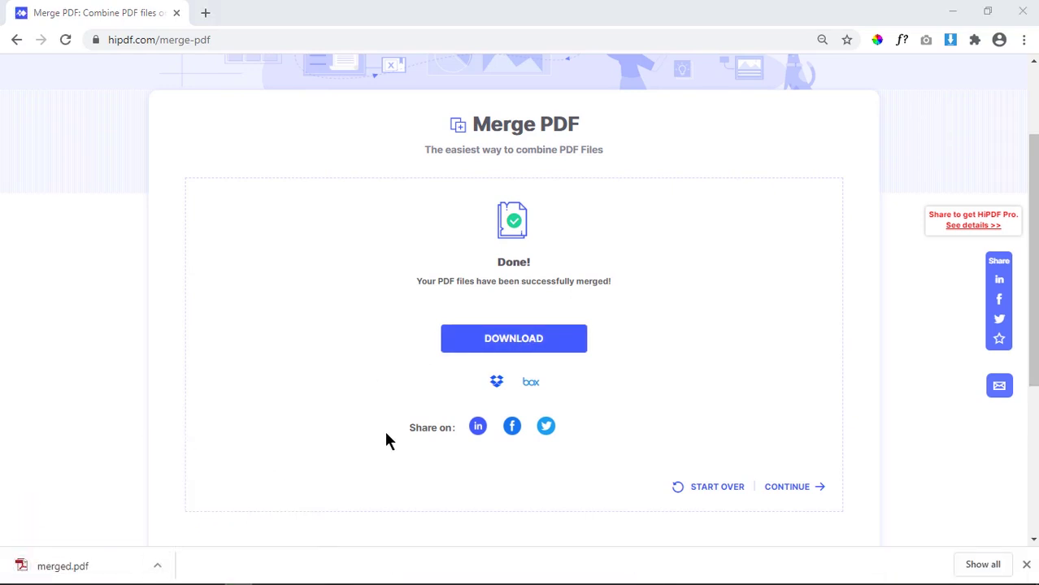
{"action": "double_click", "coordinate": [567, 227]}
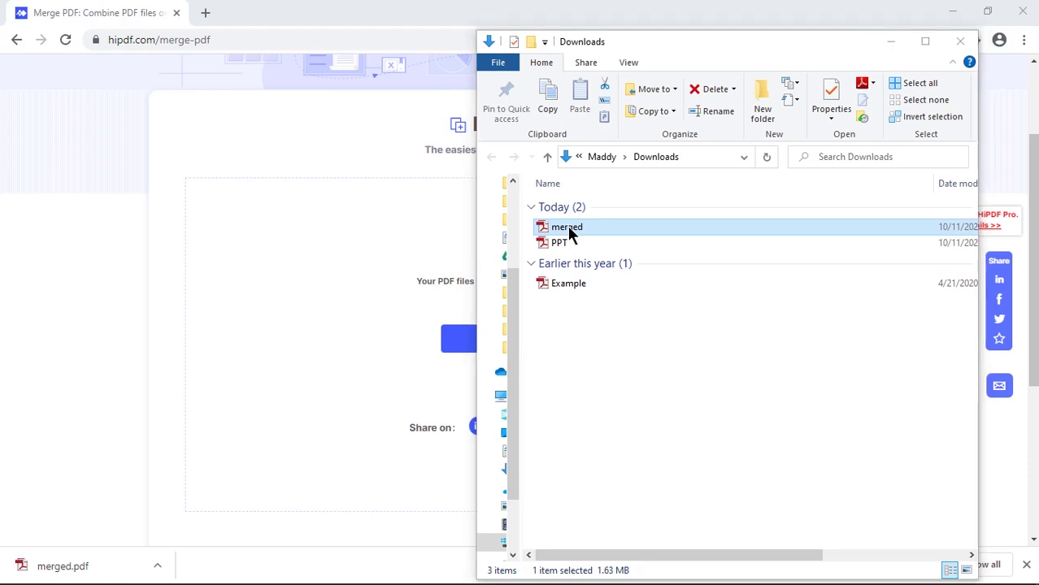
{"action": "scroll", "coordinate": [314, 260], "scroll_direction": "down", "scroll_amount": 2}
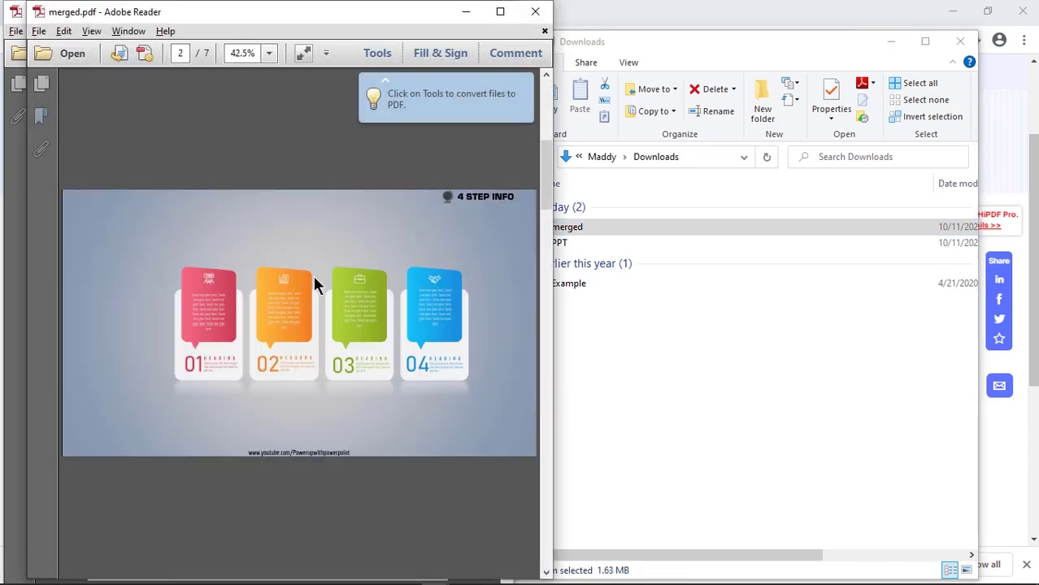
{"action": "scroll", "coordinate": [314, 268], "scroll_direction": "down", "scroll_amount": 2}
{"action": "scroll", "coordinate": [313, 276], "scroll_direction": "down", "scroll_amount": 2}
{"action": "scroll", "coordinate": [312, 276], "scroll_direction": "down", "scroll_amount": 1}
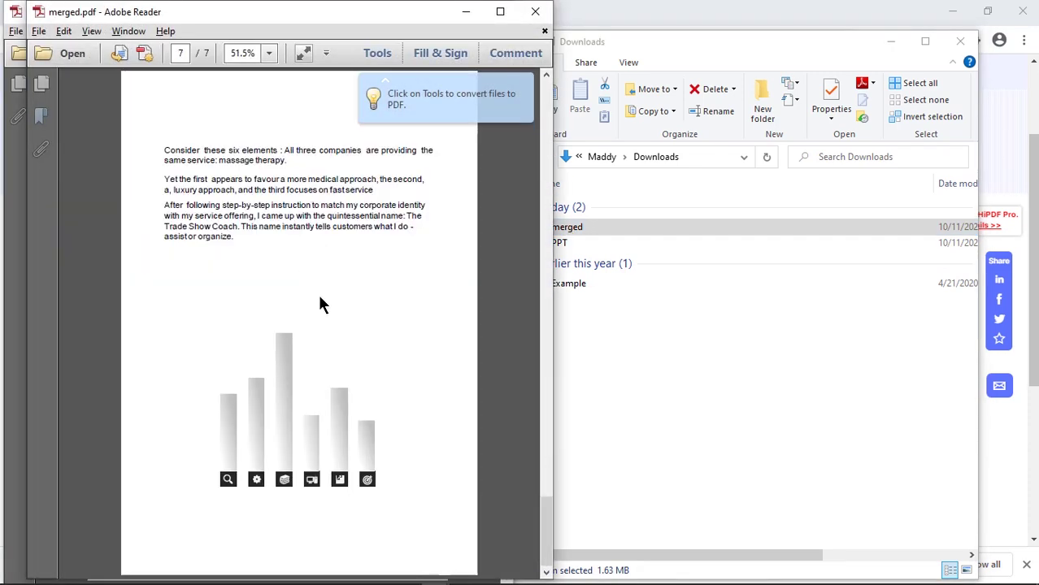
{"action": "scroll", "coordinate": [319, 304], "scroll_direction": "up", "scroll_amount": 2}
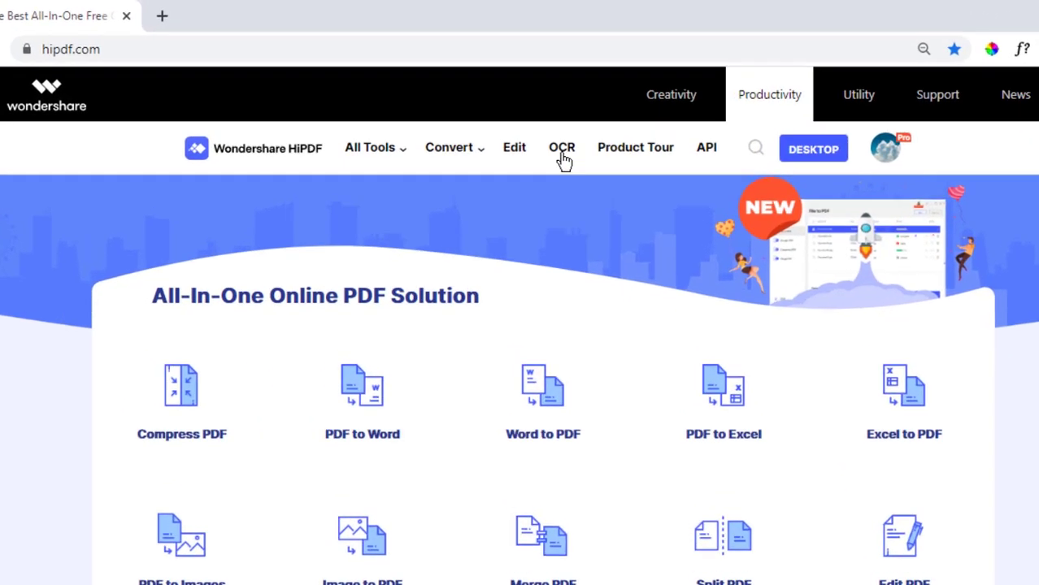
OCR Image File.JPG to an English Word docx and download Image File.docx.
{"action": "left_click", "coordinate": [530, 124]}
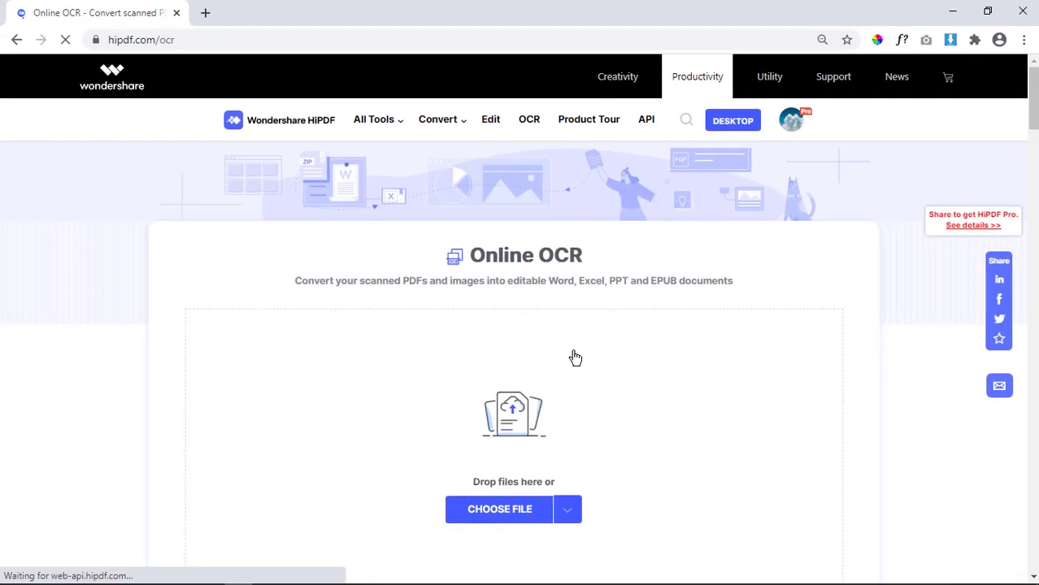
{"action": "left_click", "coordinate": [509, 516]}
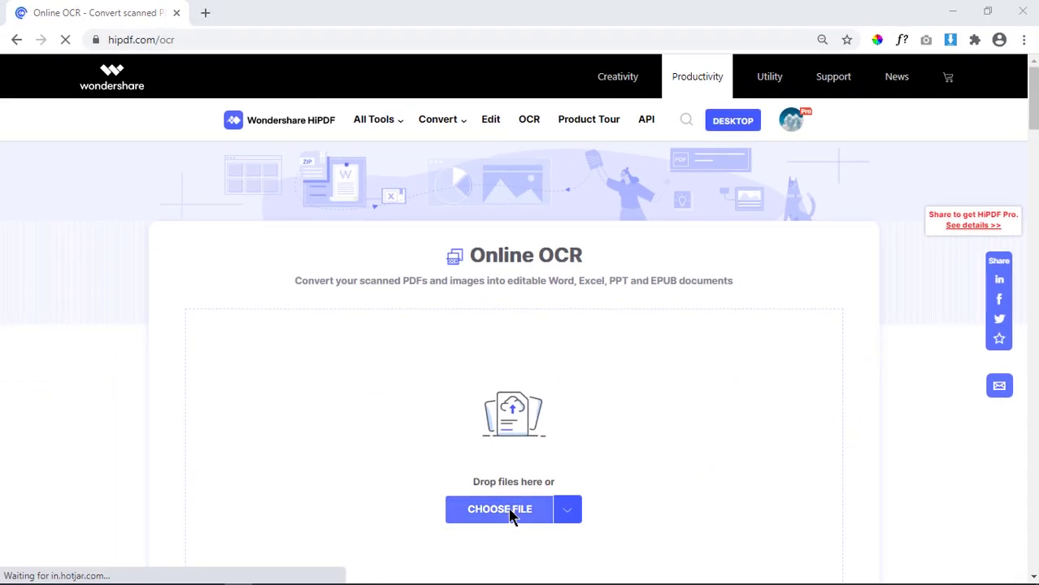
{"action": "left_click", "coordinate": [94, 138]}
{"action": "left_click", "coordinate": [390, 341]}
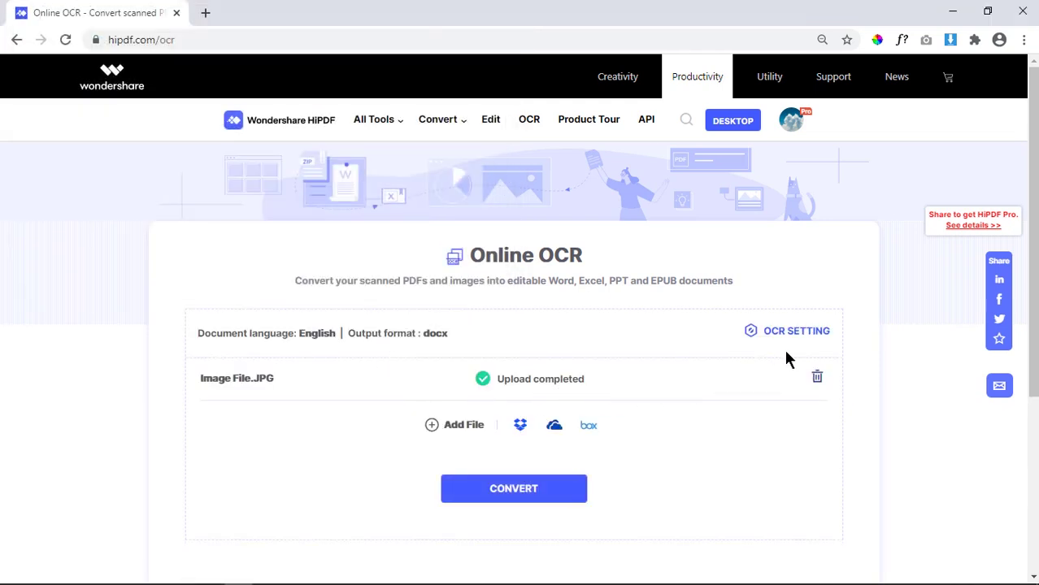
{"action": "left_click", "coordinate": [786, 331]}
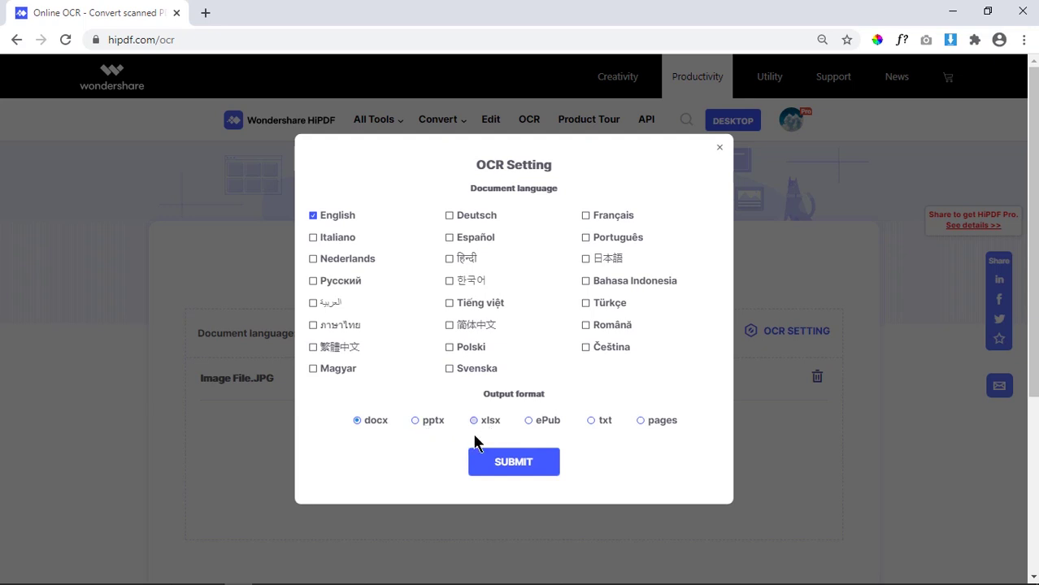
{"action": "left_click", "coordinate": [495, 472]}
{"action": "left_click", "coordinate": [513, 494]}
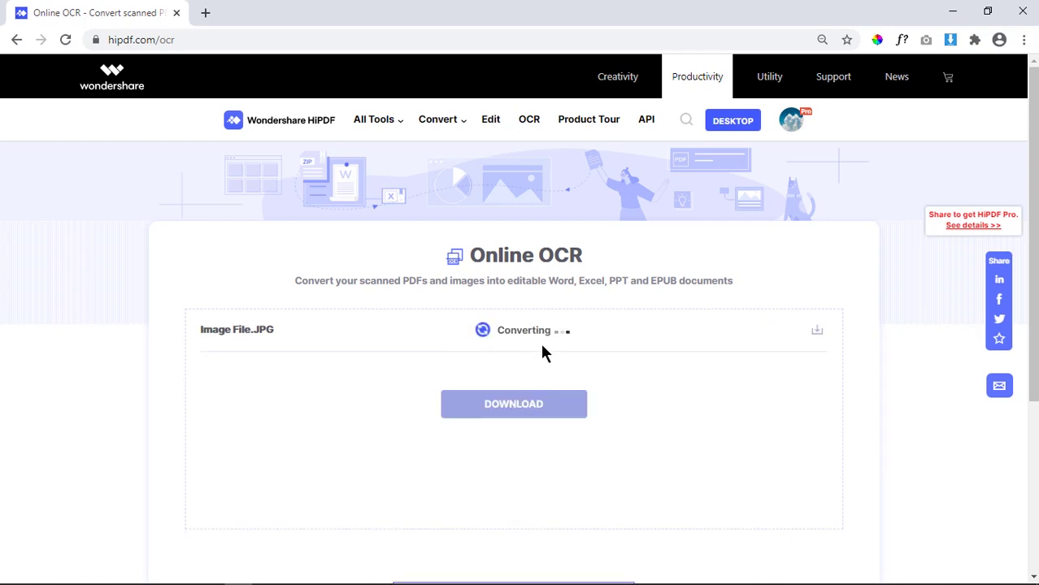
{"action": "left_click", "coordinate": [514, 411]}
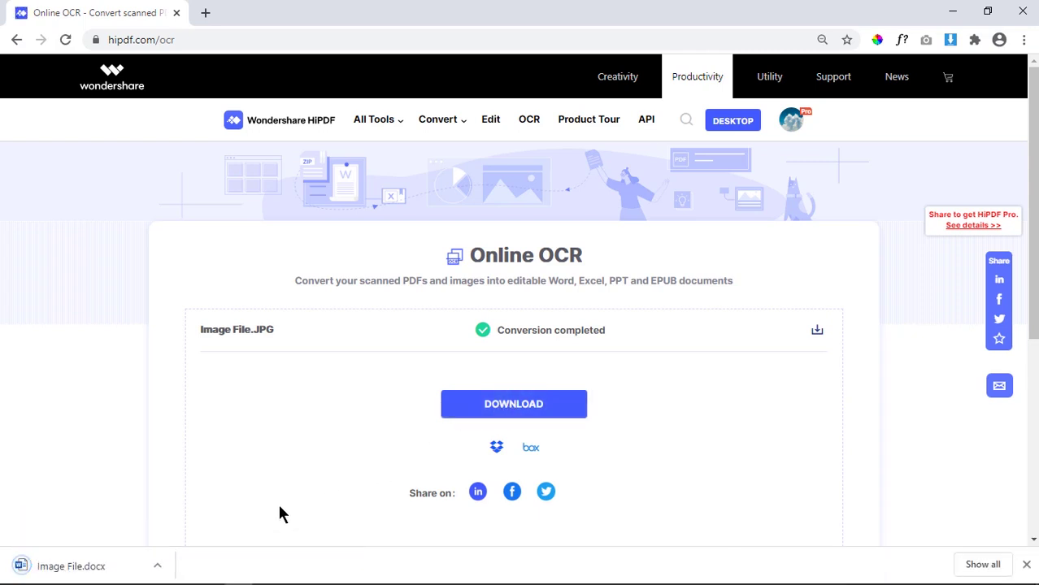
Open Image File.docx in Word from its folder and replace the first paragraph with 'Editable'.
{"action": "left_click", "coordinate": [159, 563]}
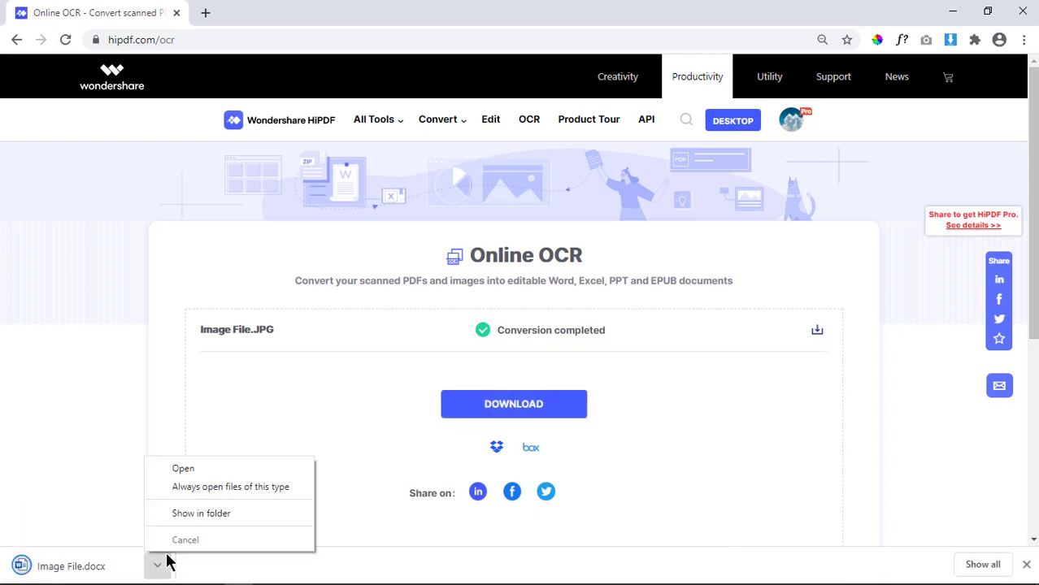
{"action": "left_click", "coordinate": [201, 512]}
{"action": "double_click", "coordinate": [667, 199]}
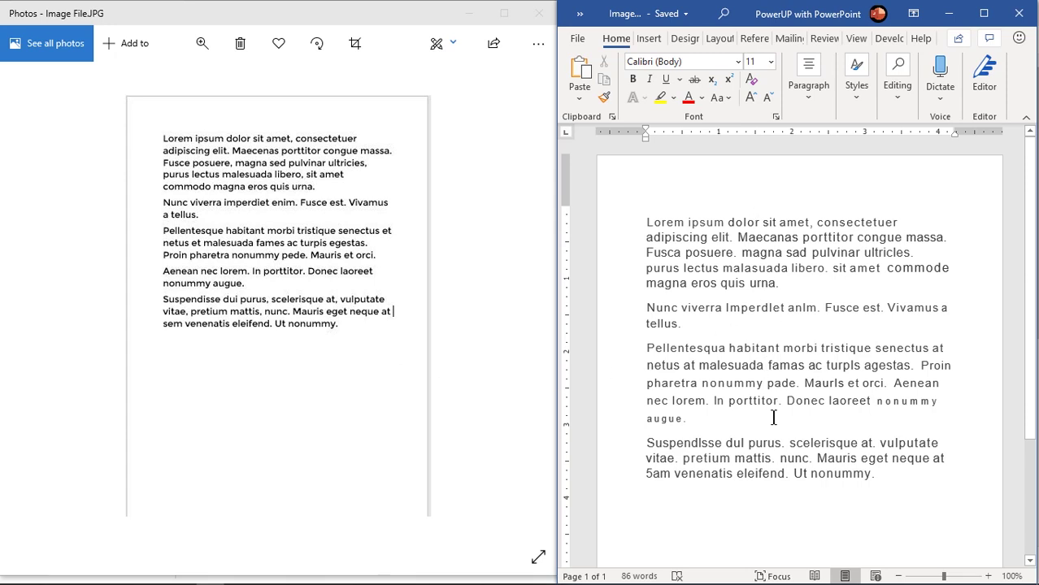
{"action": "left_click_drag", "start_coordinate": [647, 223], "coordinate": [780, 282]}
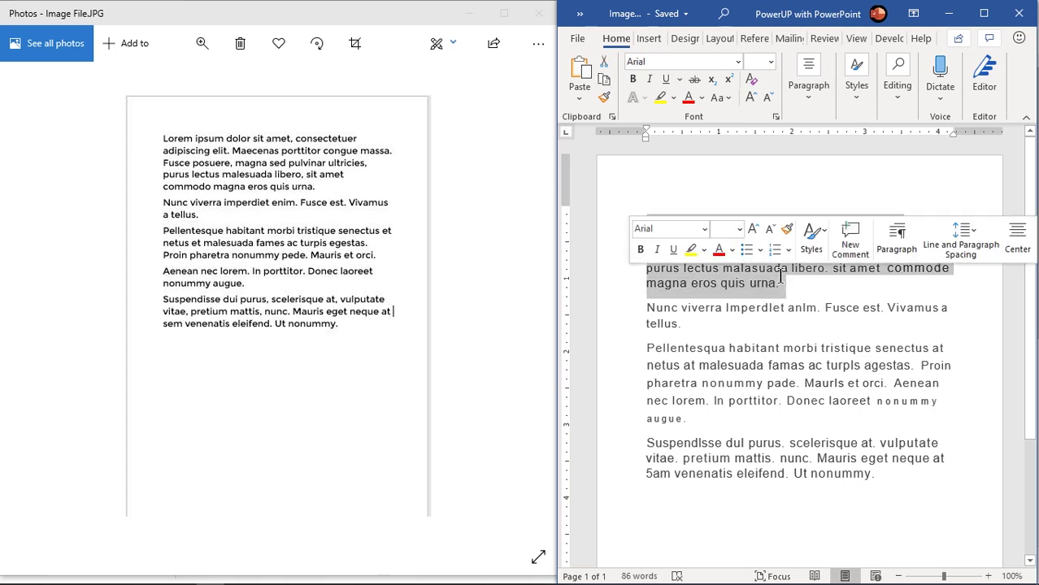
{"action": "type", "text": "Editable"}
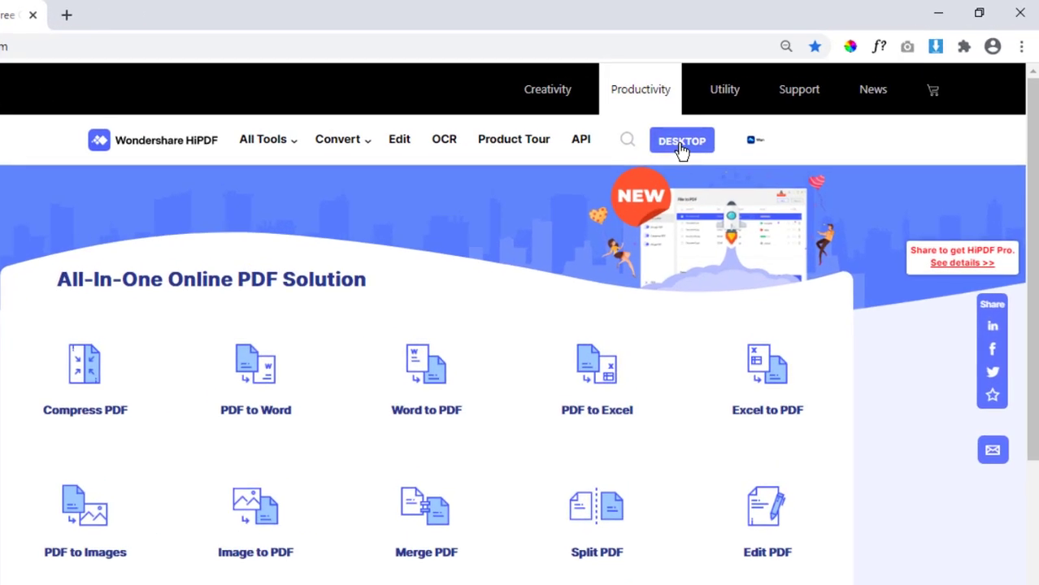
Download, install and launch the HiPDF Desktop app via the free trial.
{"action": "left_click", "coordinate": [680, 144]}
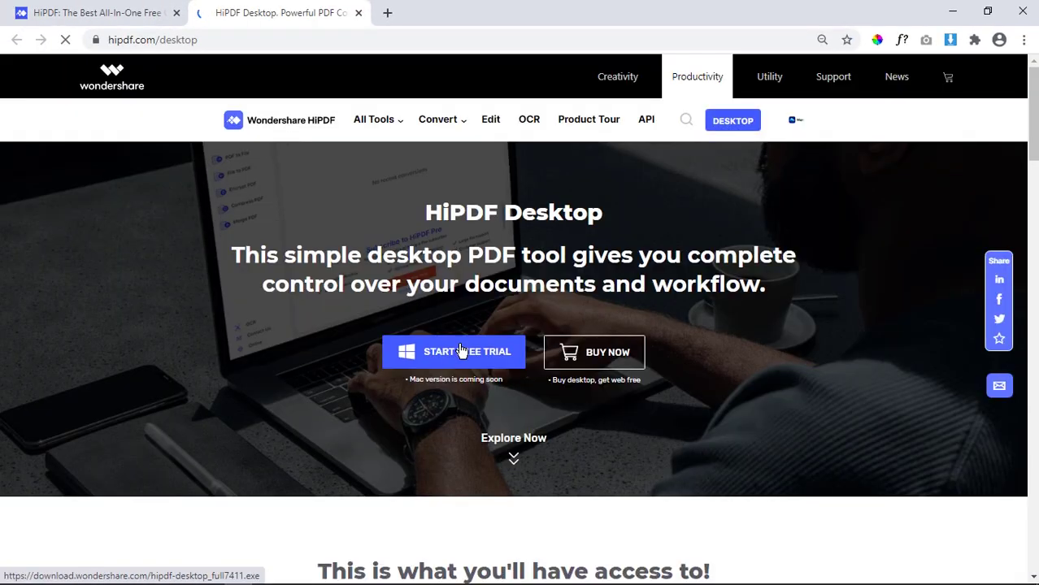
{"action": "left_click", "coordinate": [467, 362]}
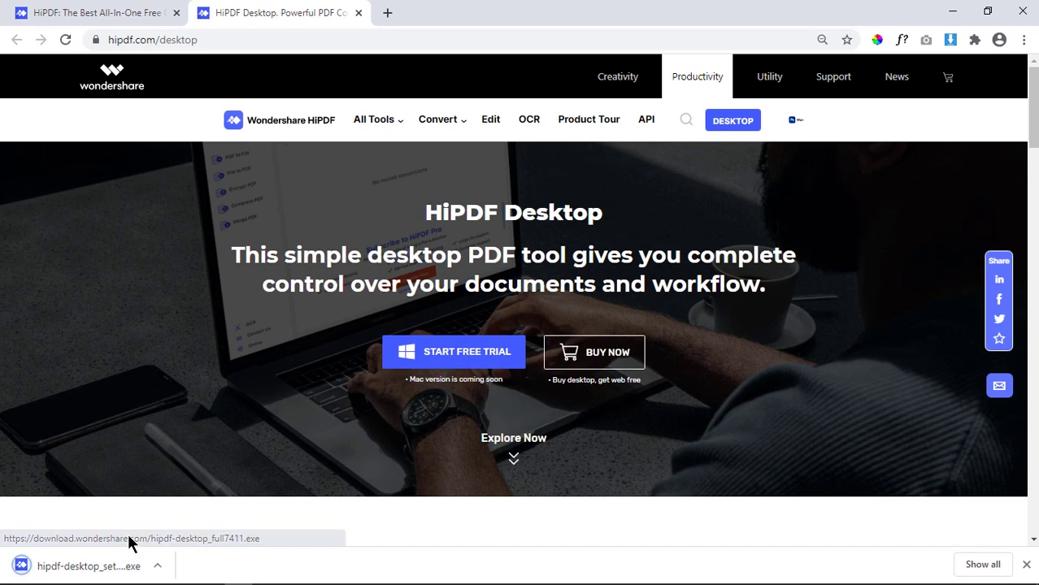
{"action": "left_click", "coordinate": [102, 569]}
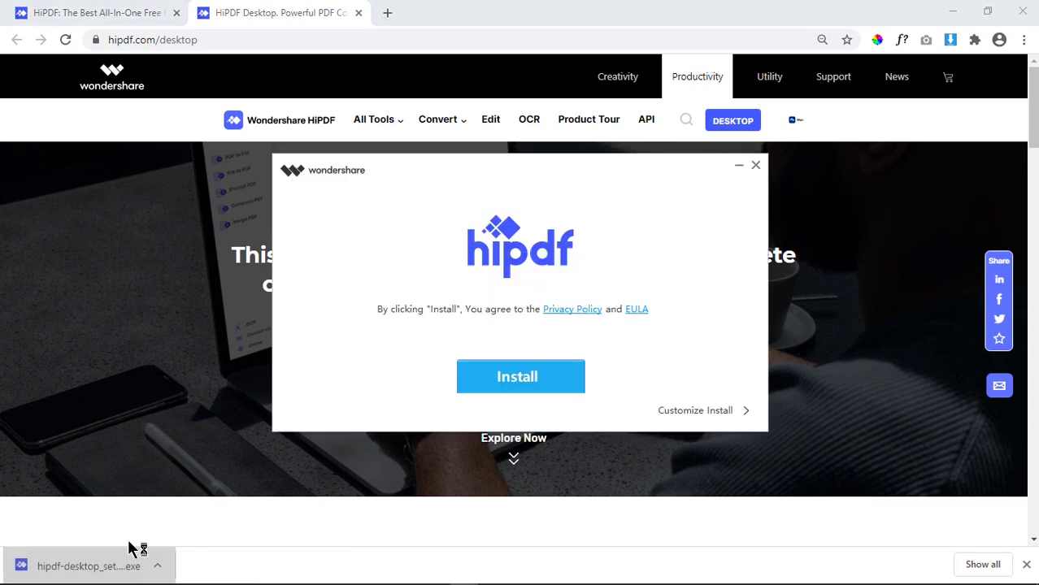
{"action": "left_click", "coordinate": [494, 389]}
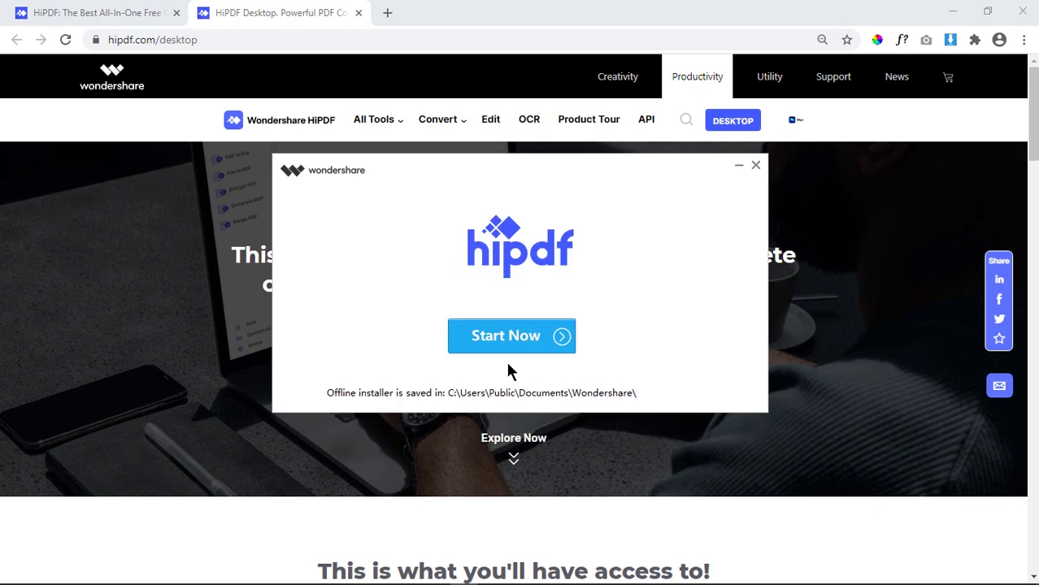
{"action": "left_click", "coordinate": [521, 348]}
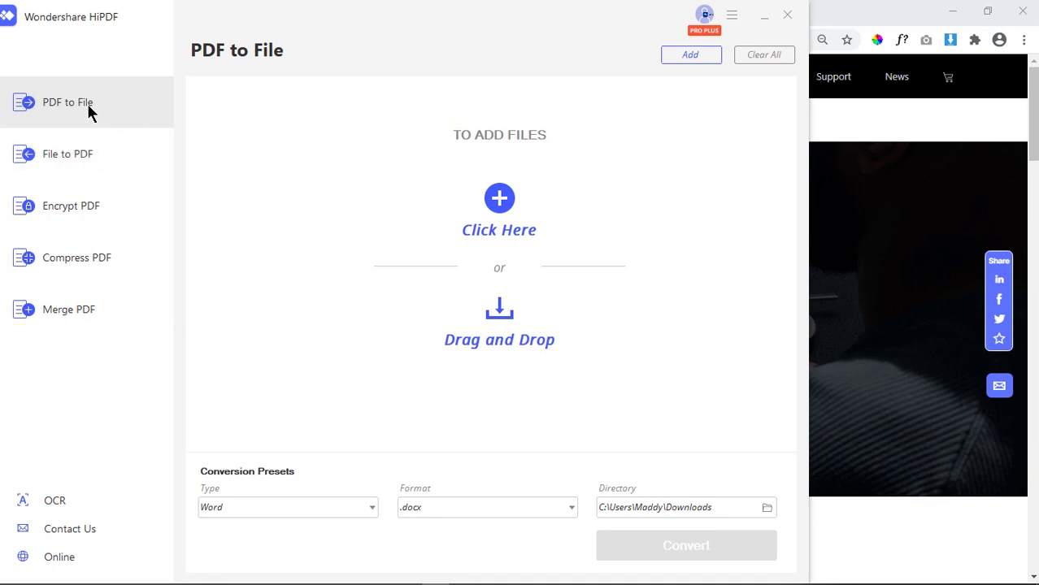
Convert Example.pdf to Word in HiPDF Desktop and open the resulting document from its folder.
{"action": "left_click", "coordinate": [499, 201]}
{"action": "left_click", "coordinate": [126, 128]}
{"action": "left_click", "coordinate": [389, 342]}
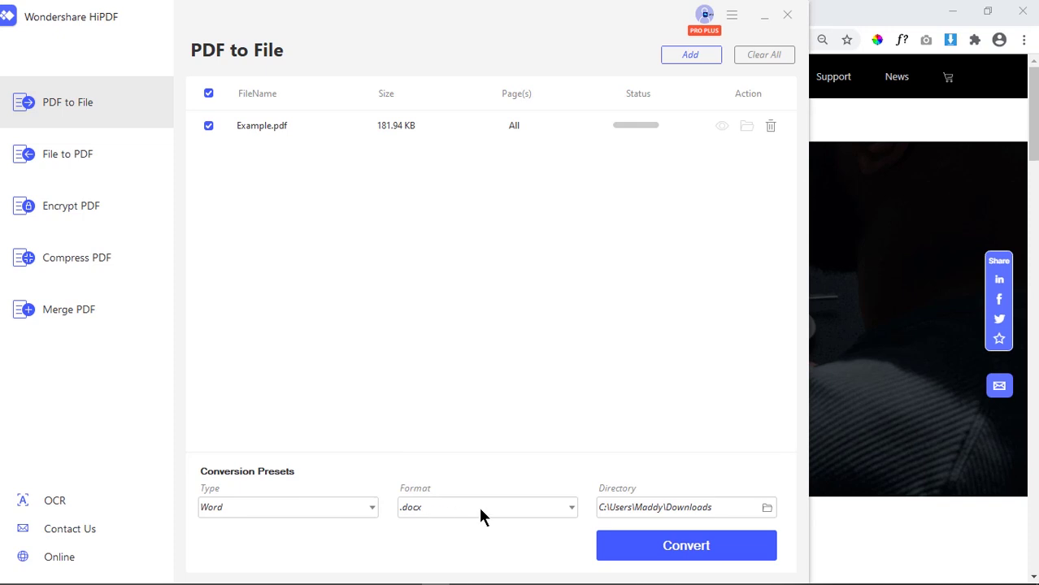
{"action": "left_click", "coordinate": [673, 552]}
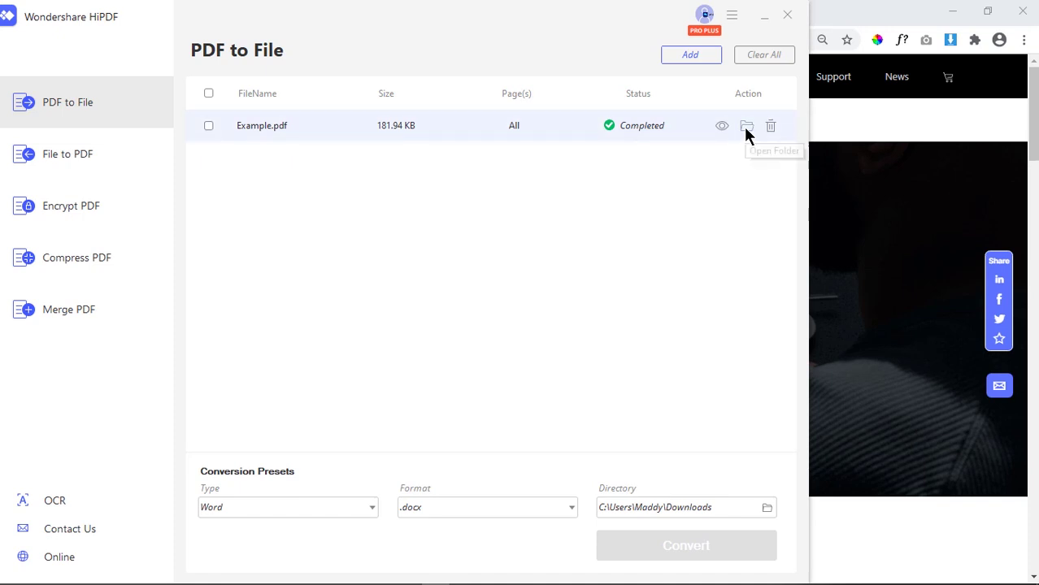
{"action": "left_click", "coordinate": [746, 128]}
{"action": "double_click", "coordinate": [630, 213]}
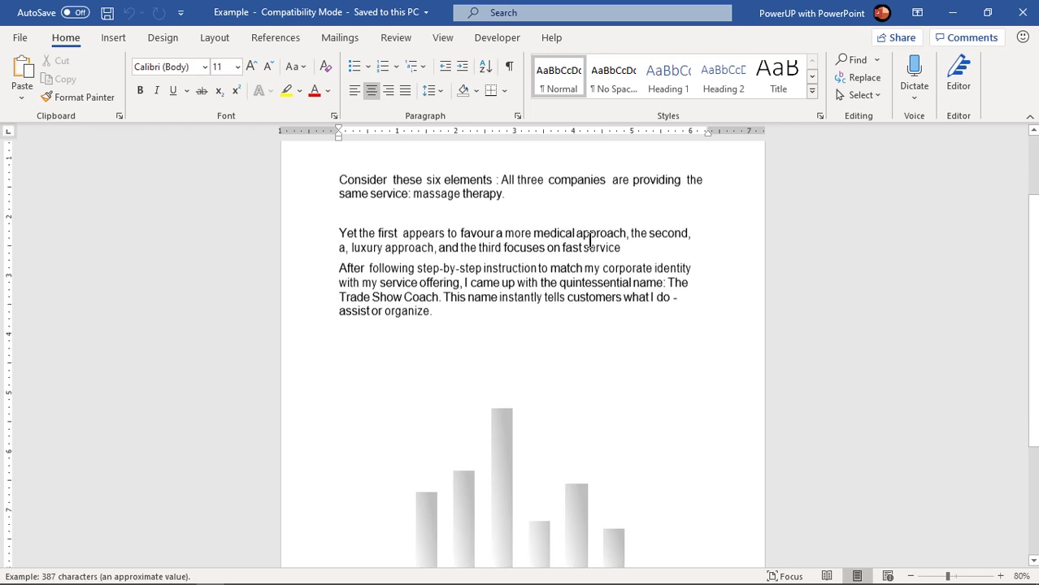
Replace the first sentence's ending with 'Edit any text' and drag three chart bars to new positions.
{"action": "left_click_drag", "start_coordinate": [445, 180], "coordinate": [518, 192]}
{"action": "type", "text": "Edit any text"}
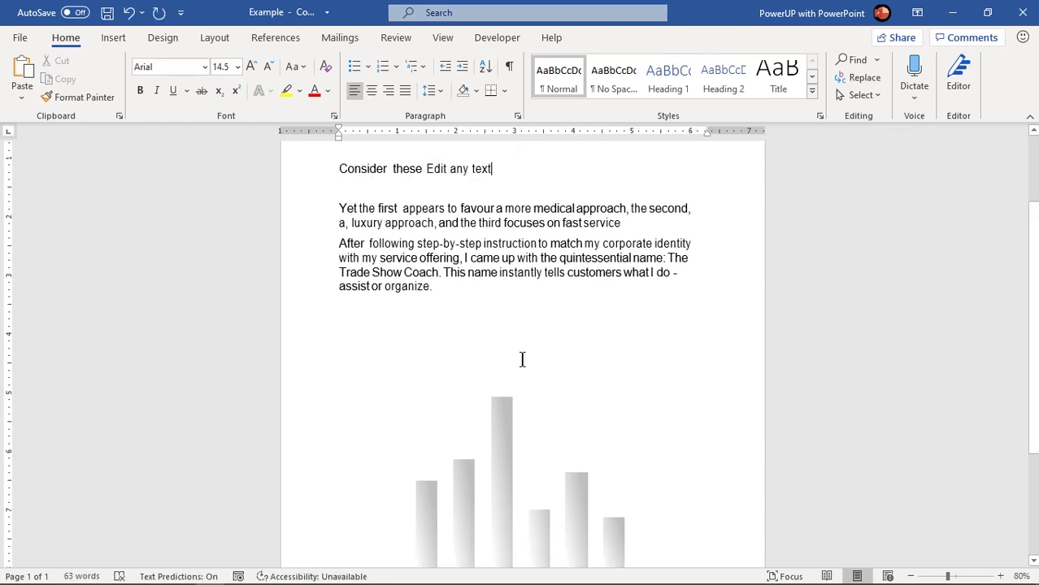
{"action": "scroll", "coordinate": [522, 359], "scroll_direction": "down", "scroll_amount": 2}
{"action": "left_click_drag", "start_coordinate": [502, 366], "coordinate": [634, 325]}
{"action": "left_click_drag", "start_coordinate": [464, 422], "coordinate": [472, 341]}
{"action": "left_click_drag", "start_coordinate": [577, 455], "coordinate": [567, 366]}
{"action": "left_click", "coordinate": [716, 383]}
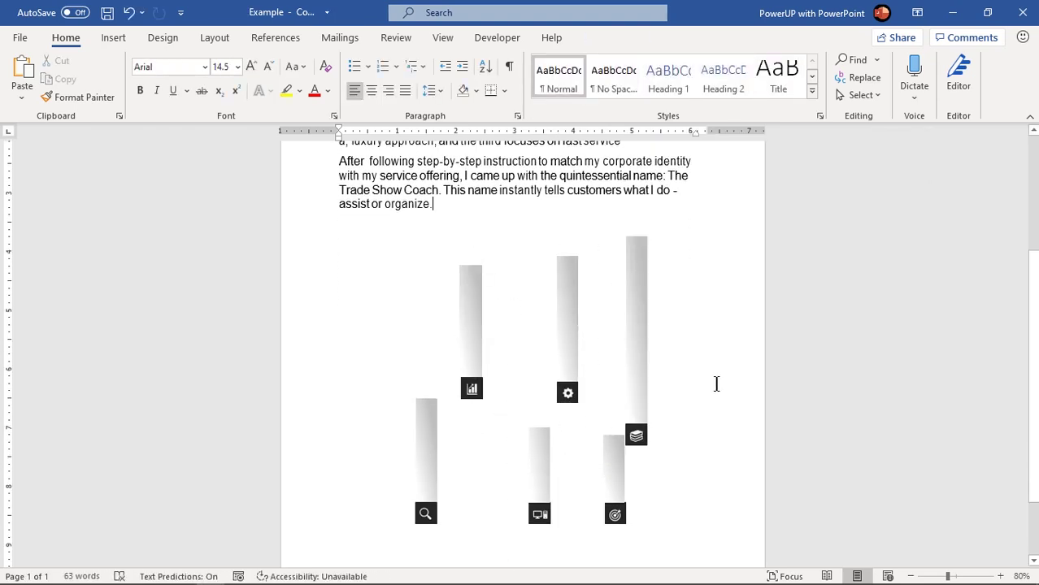